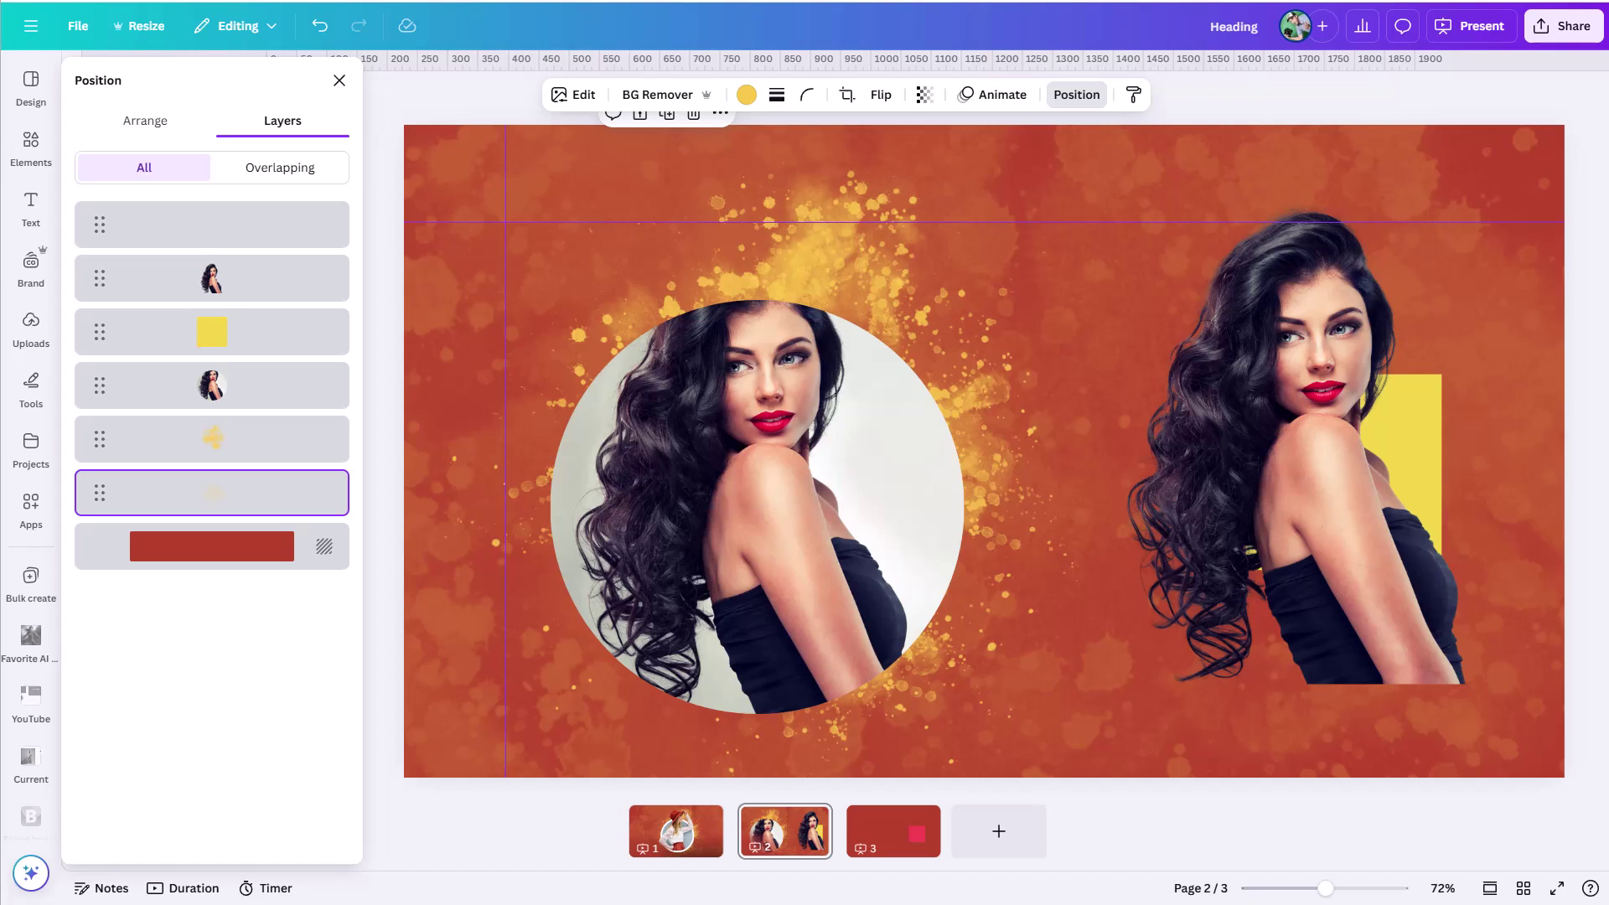
Step: Undo the last edit on the slide with Ctrl+Z
{"action": "key", "text": "ctrl+z"}
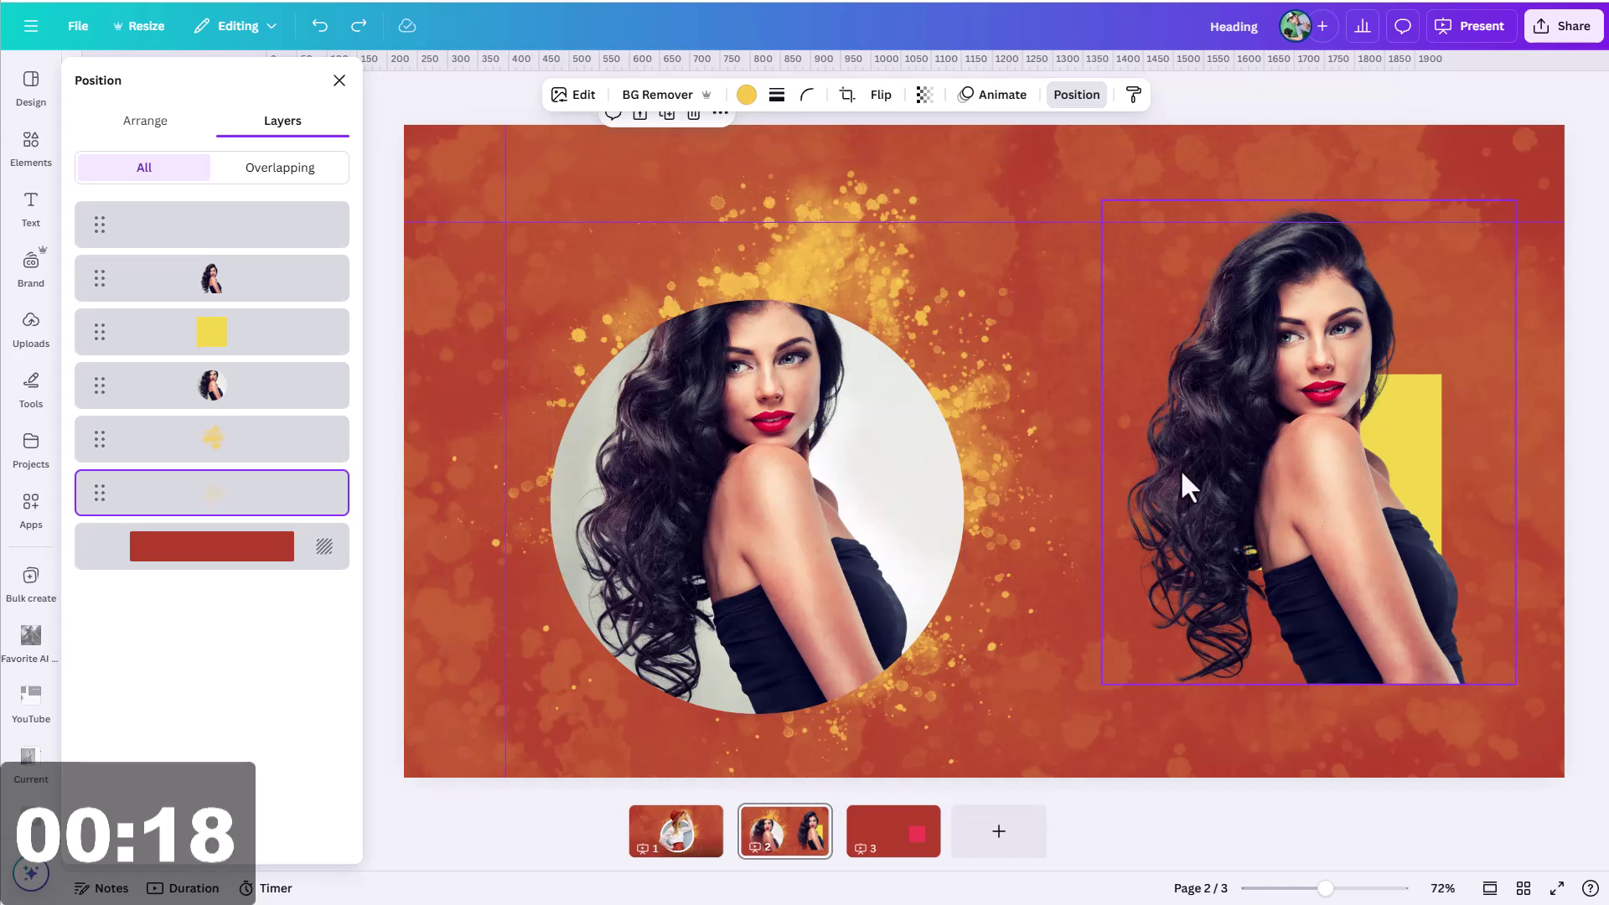
Step: Drag the right-hand cutout portrait left until it sits beside the circle frame
{"action": "left_click_drag", "start_coordinate": [1261, 430], "coordinate": [1151, 453]}
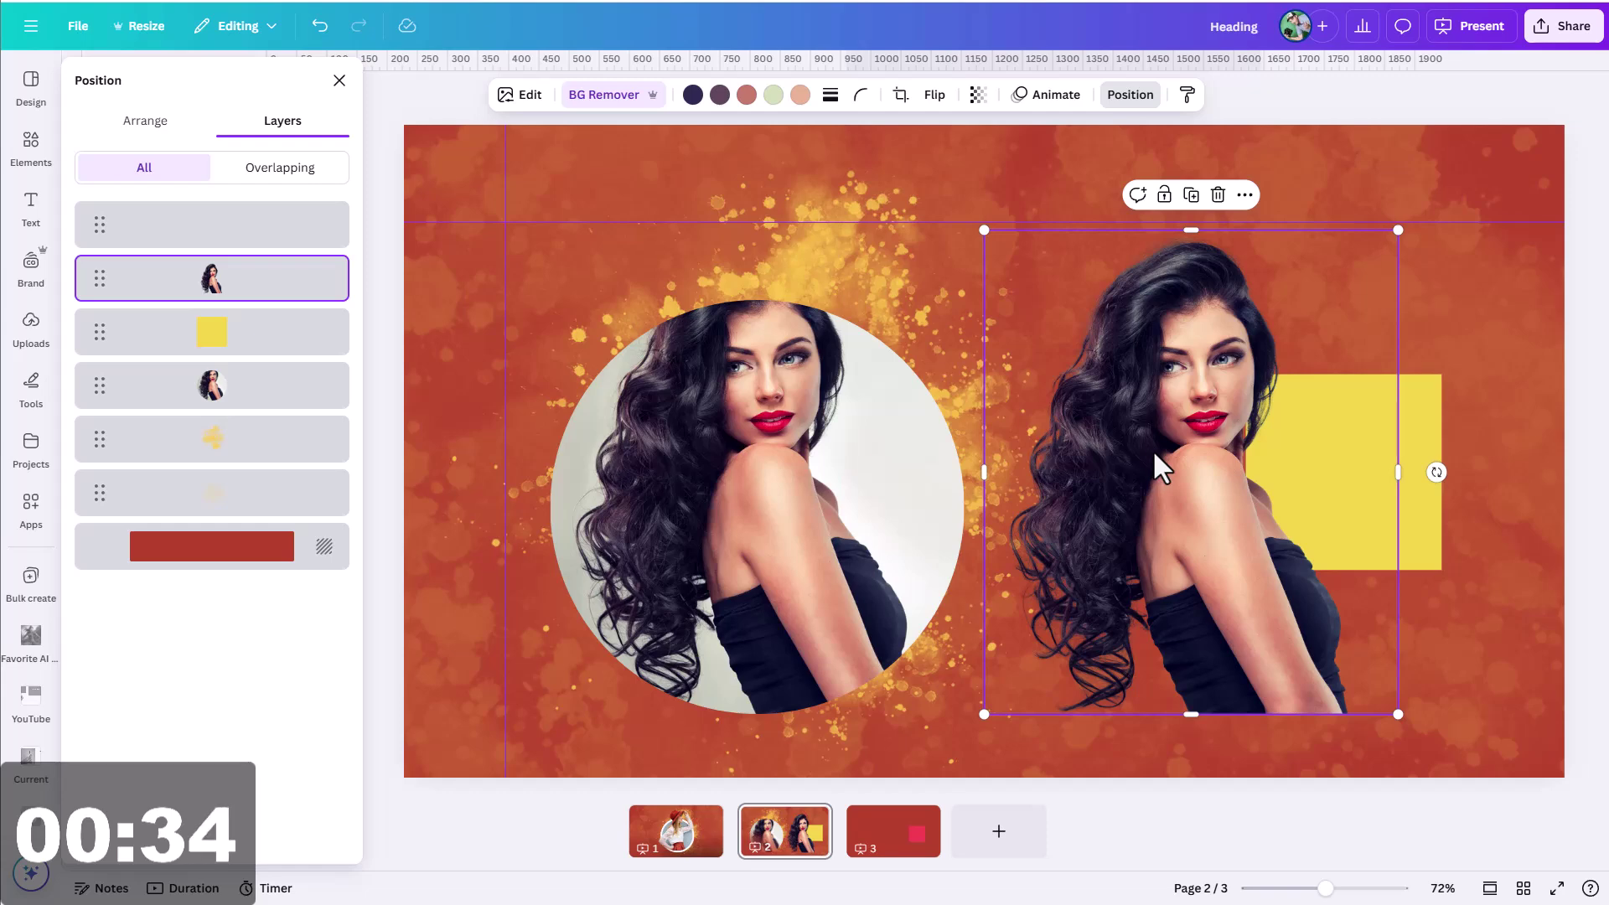
{"action": "left_click_drag", "start_coordinate": [1157, 455], "coordinate": [1064, 433]}
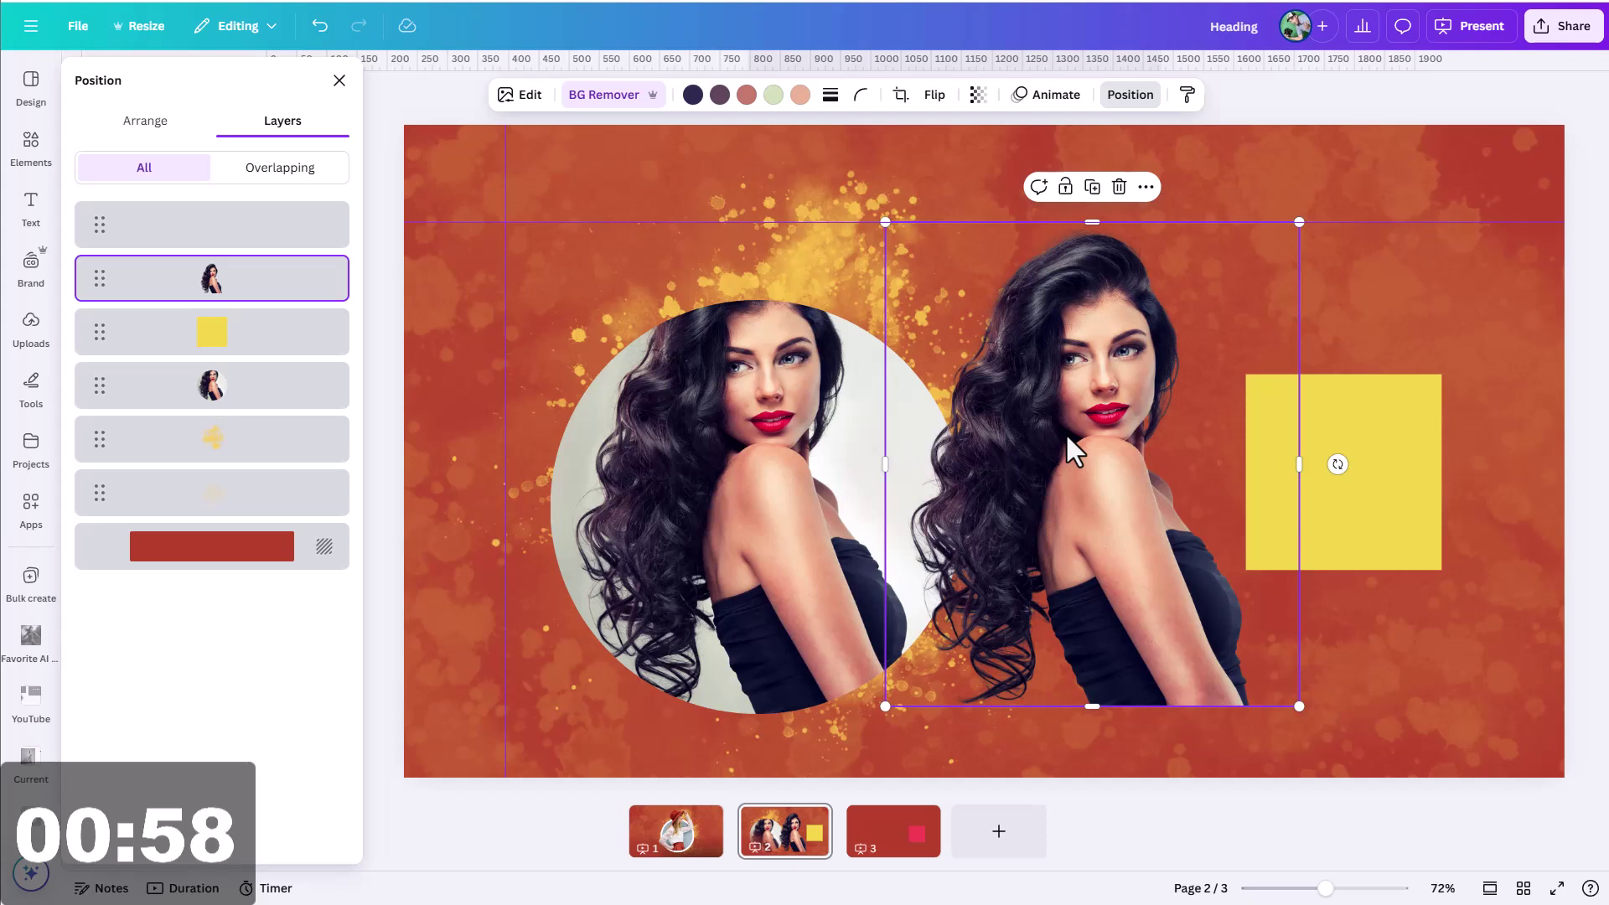
{"action": "left_click", "coordinate": [212, 493]}
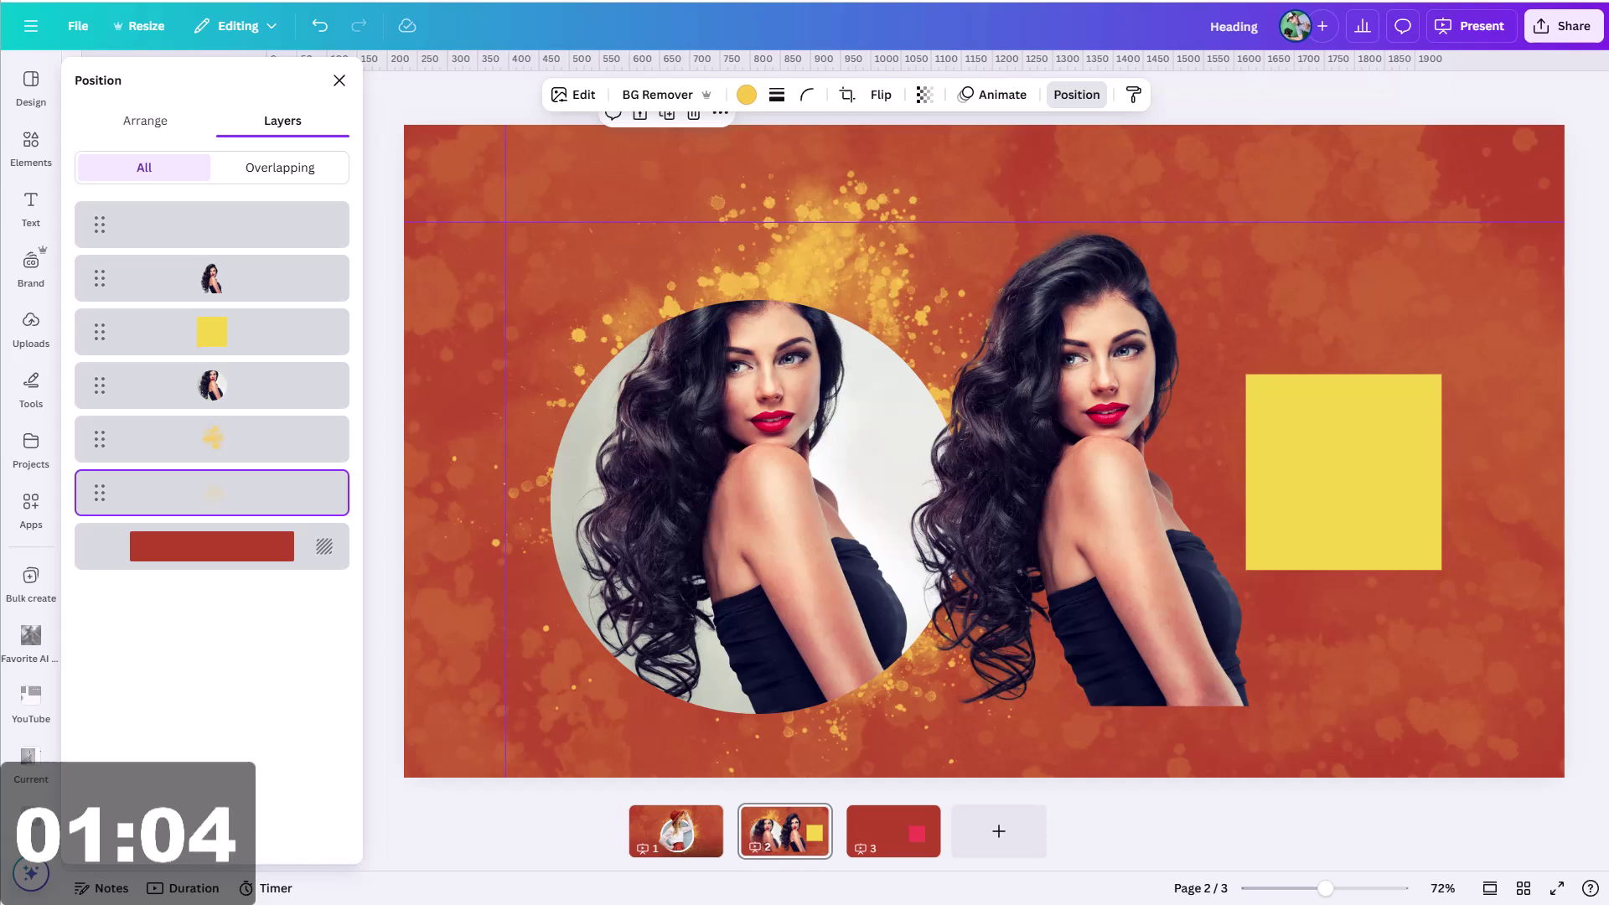
{"action": "left_click", "coordinate": [77, 24]}
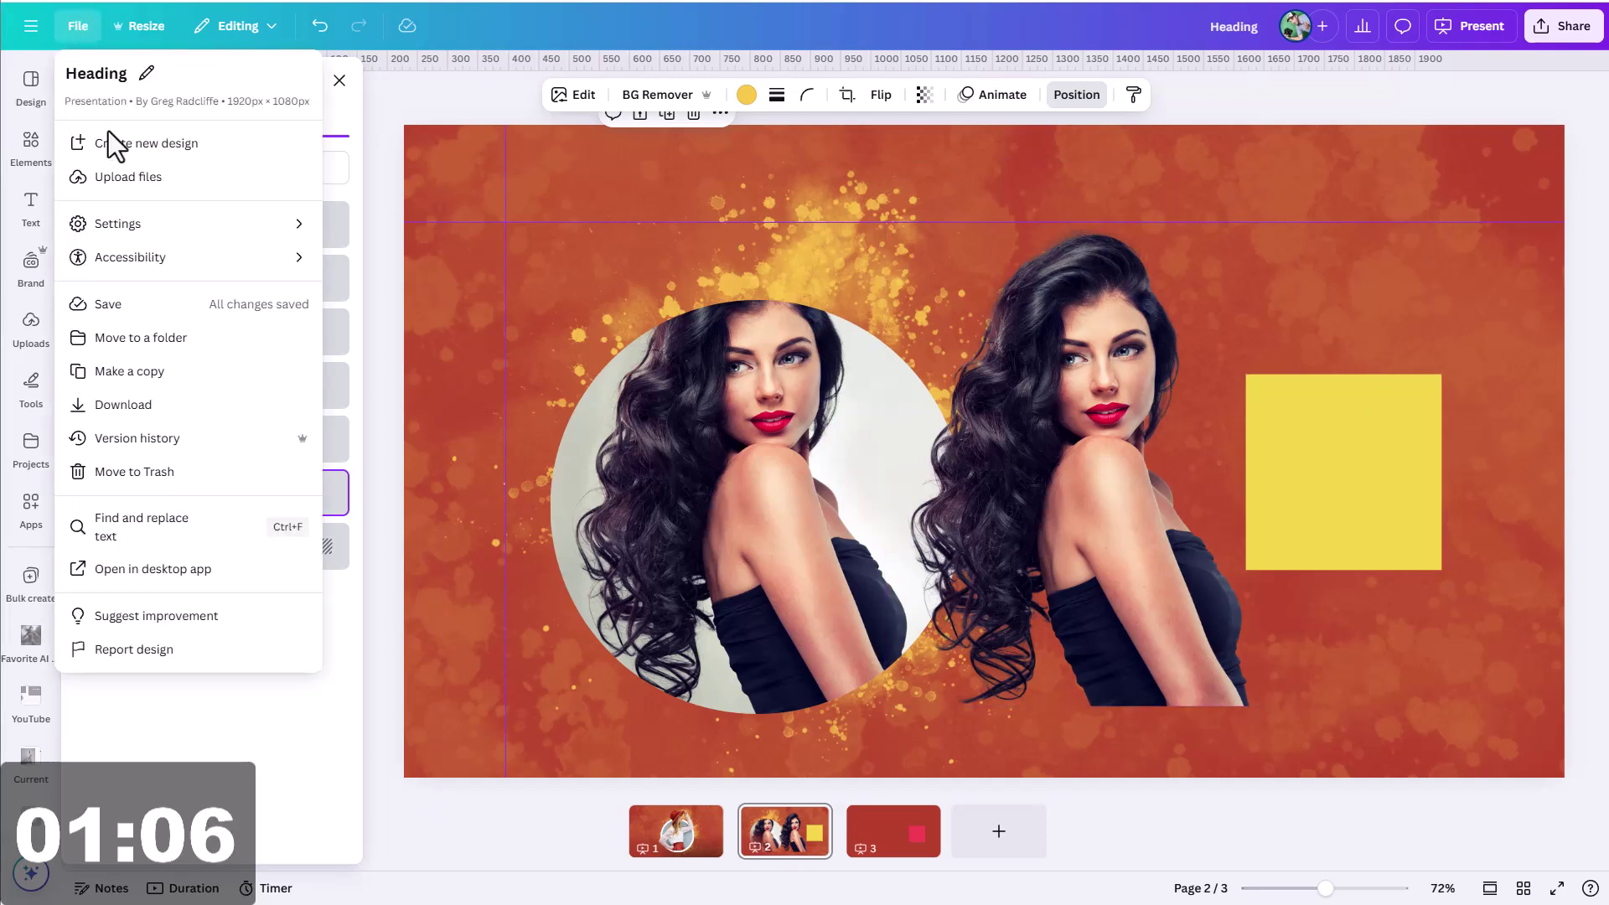
{"action": "mouse_move", "coordinate": [164, 226]}
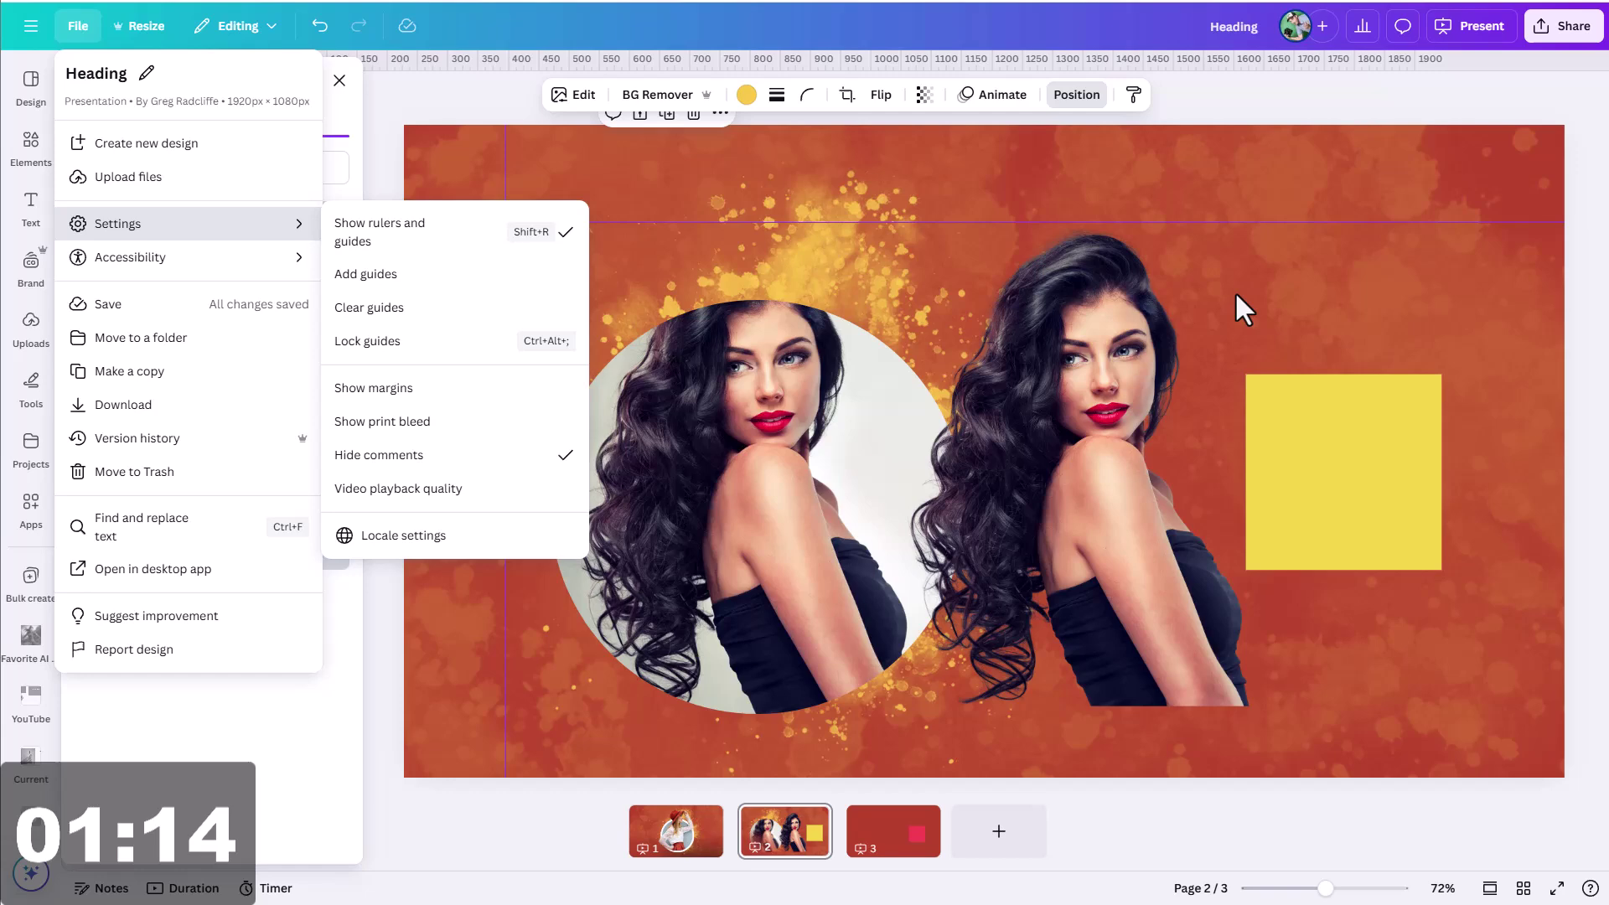
{"action": "left_click", "coordinate": [1259, 290]}
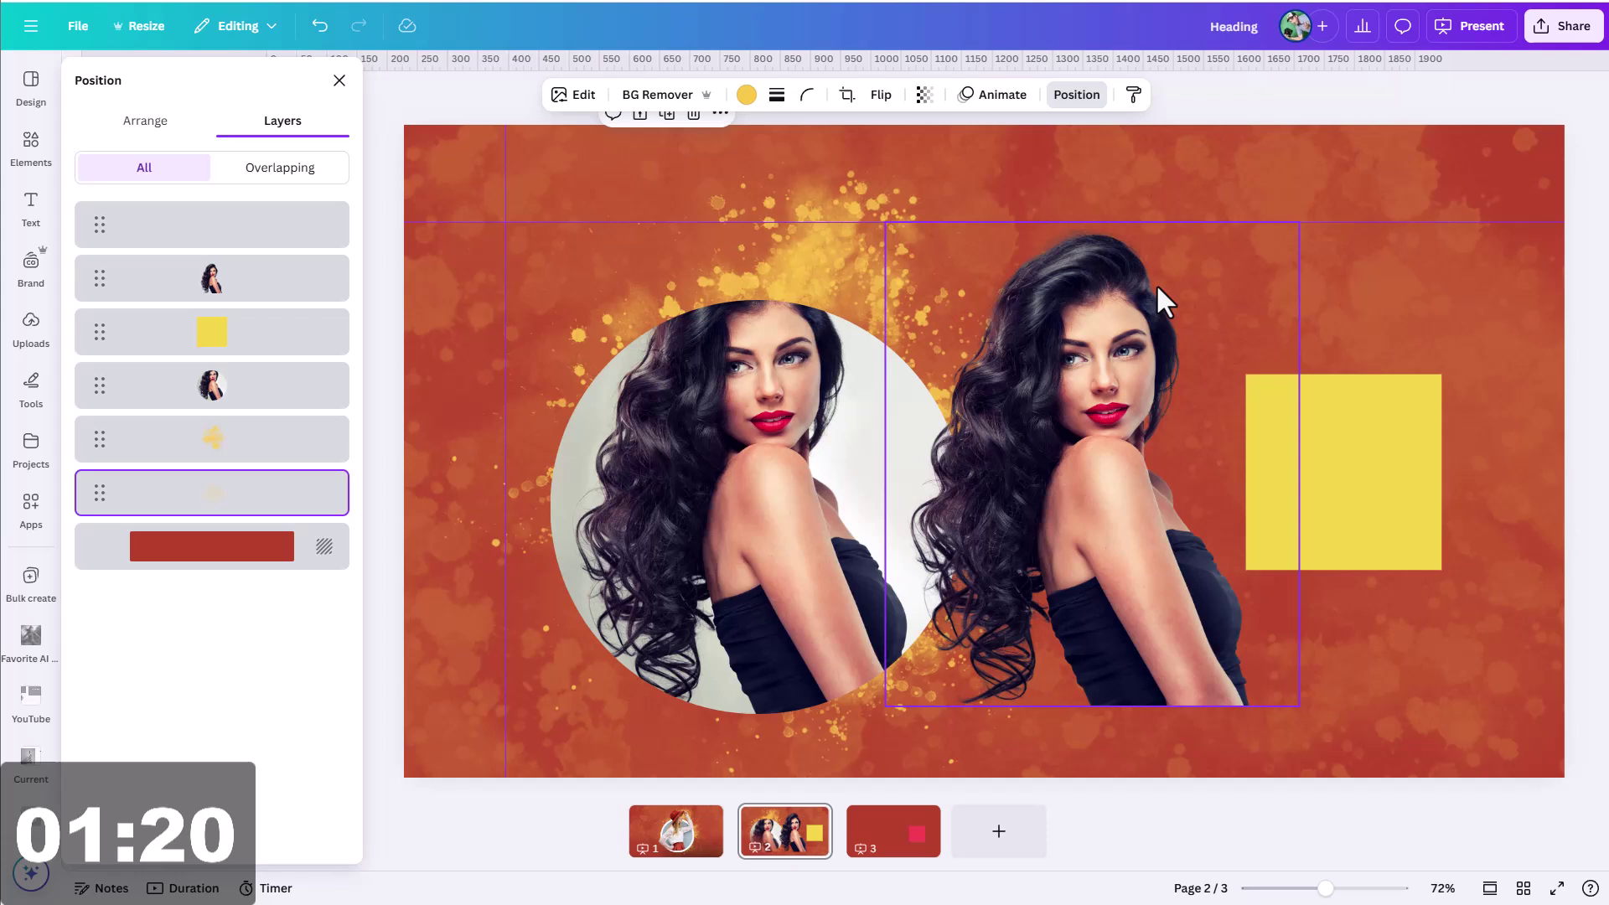
Step: Nudge the selected cutout portrait with arrow and Shift+arrow keys, shifting it left and up
{"action": "left_click", "coordinate": [1078, 337]}
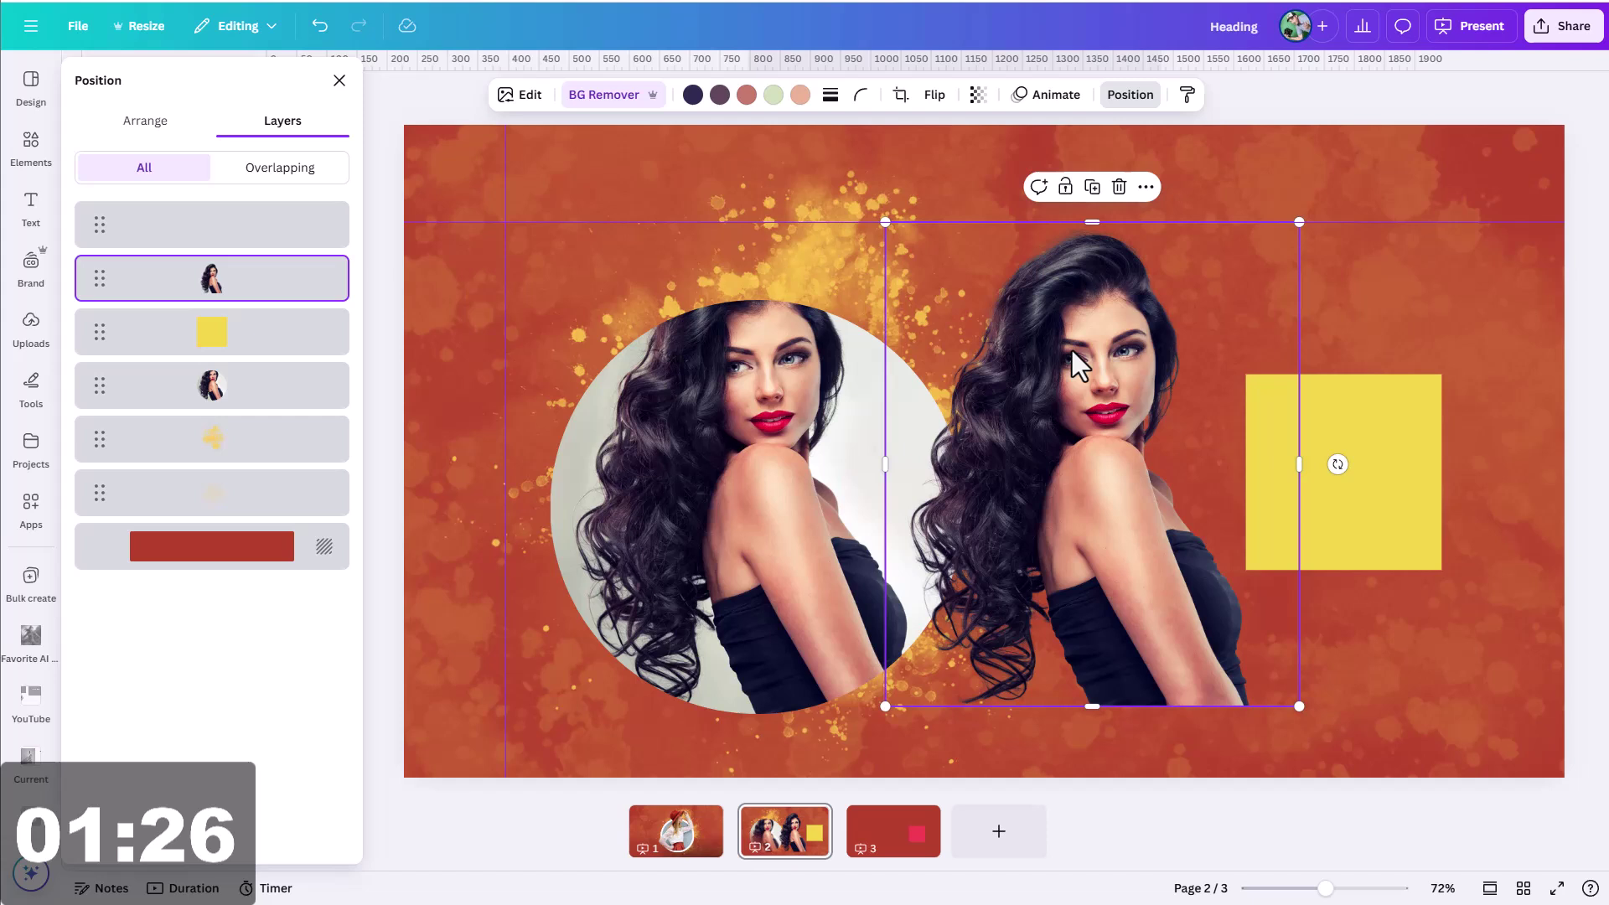
{"action": "key", "text": "Right"}
{"action": "key", "text": "Right"}
{"action": "key", "text": "Right"}
{"action": "key", "text": "Right"}
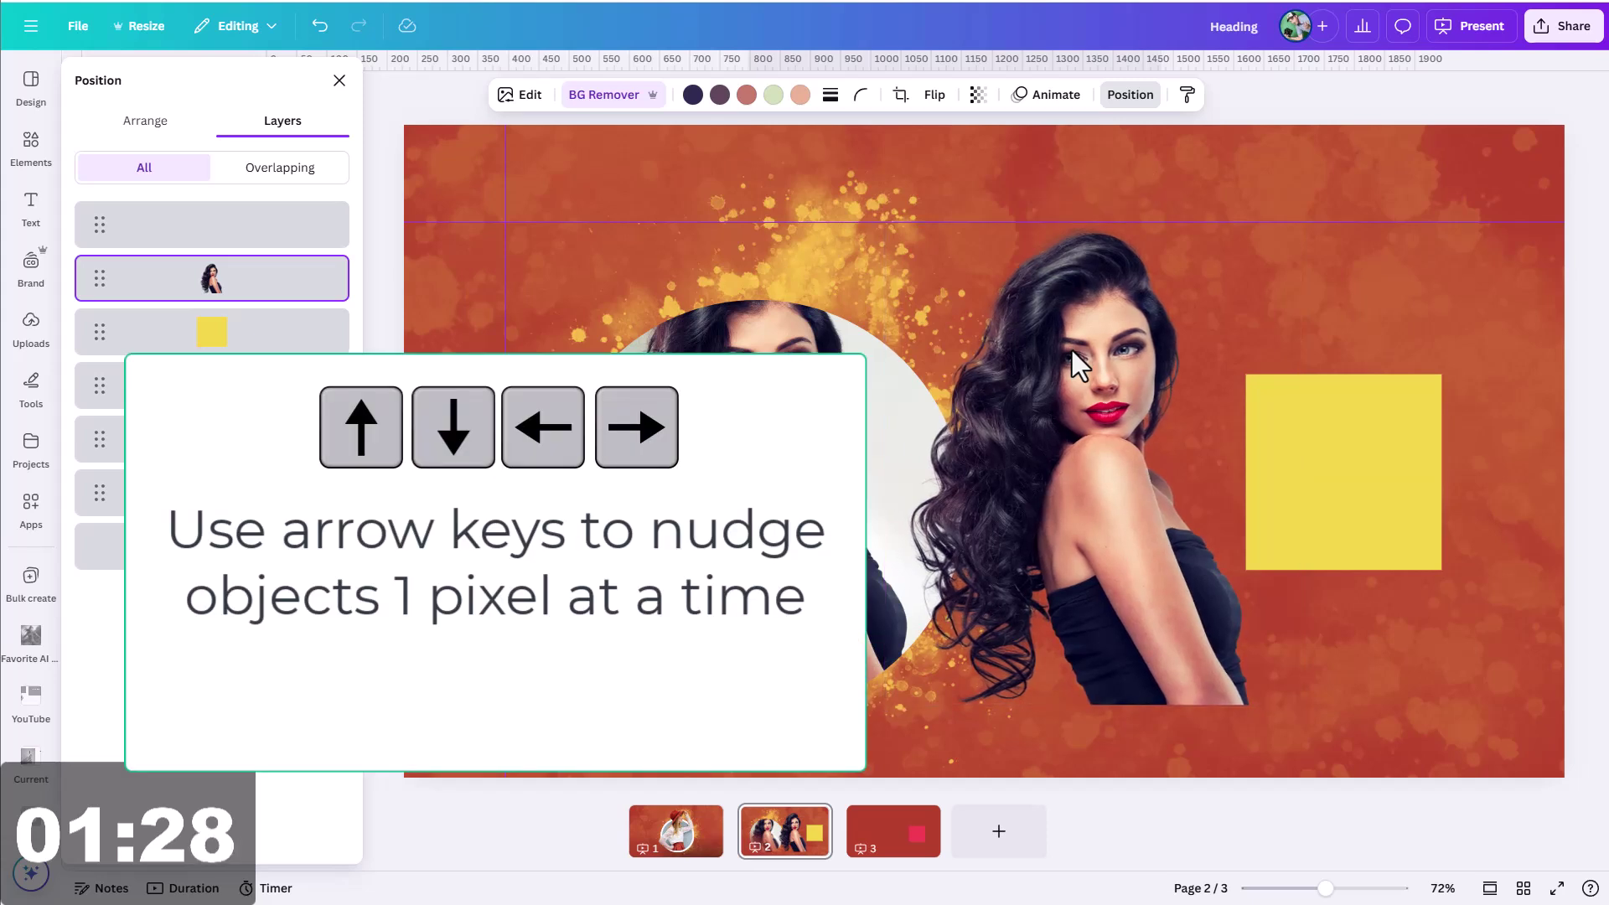
{"action": "key", "text": "Right"}
{"action": "key", "text": "Right"}
{"action": "key", "text": "Right"}
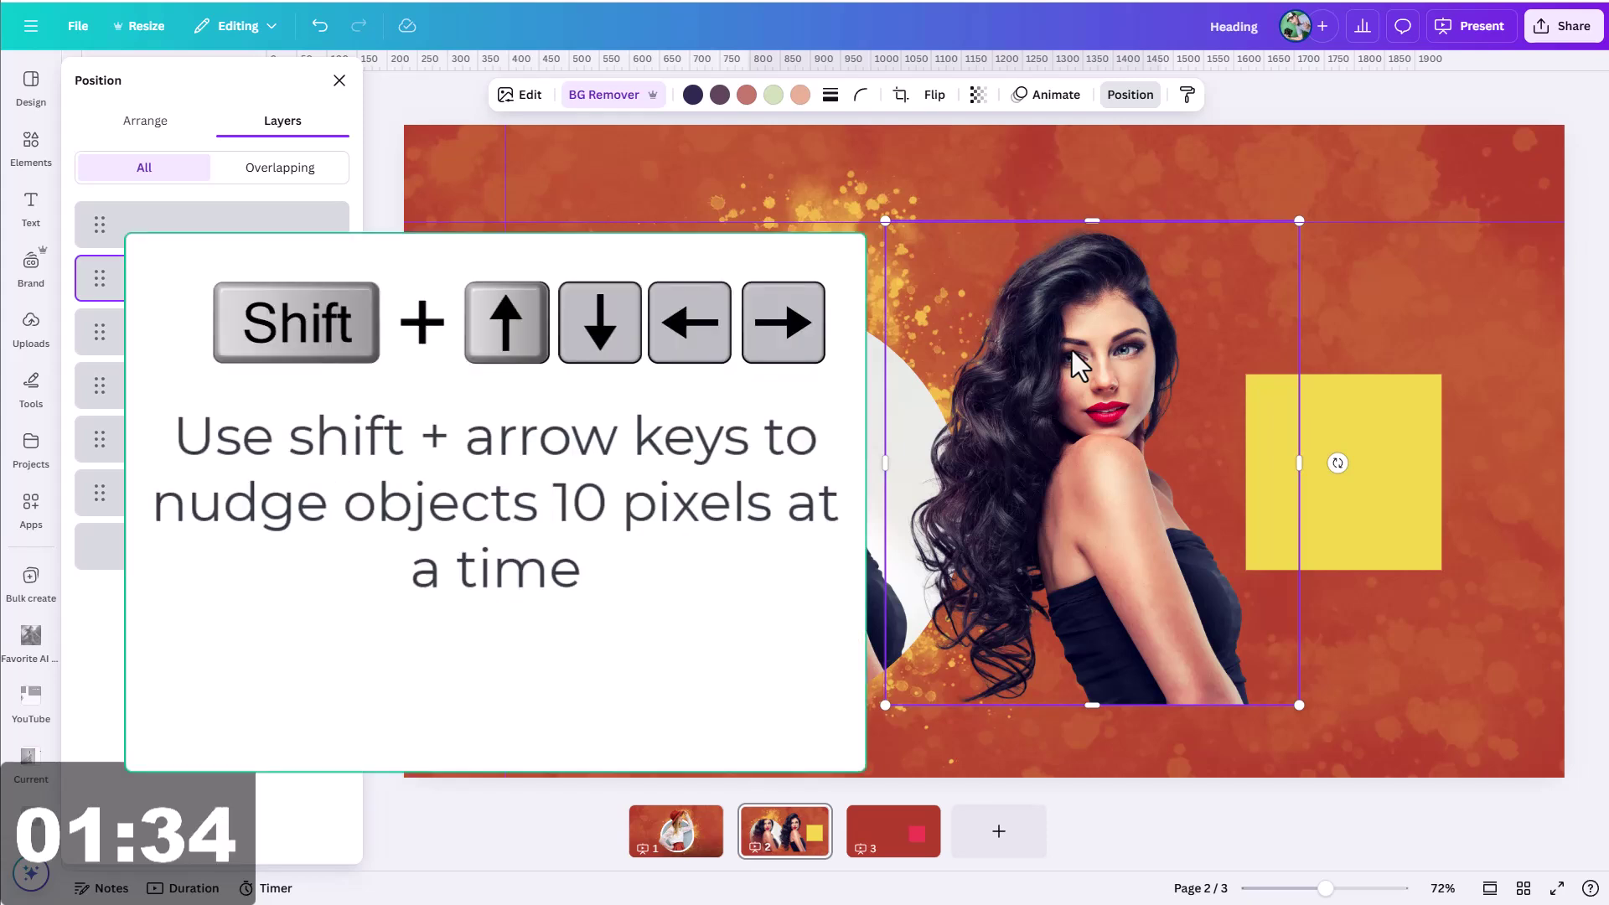
{"action": "key", "text": "shift+Left"}
{"action": "key", "text": "shift+Left"}
{"action": "key", "text": "shift+Left"}
{"action": "key", "text": "shift+Left"}
{"action": "key", "text": "shift+Left"}
{"action": "key", "text": "shift+Left"}
{"action": "key", "text": "shift+Left"}
{"action": "key", "text": "shift+Left"}
{"action": "key", "text": "shift+Left"}
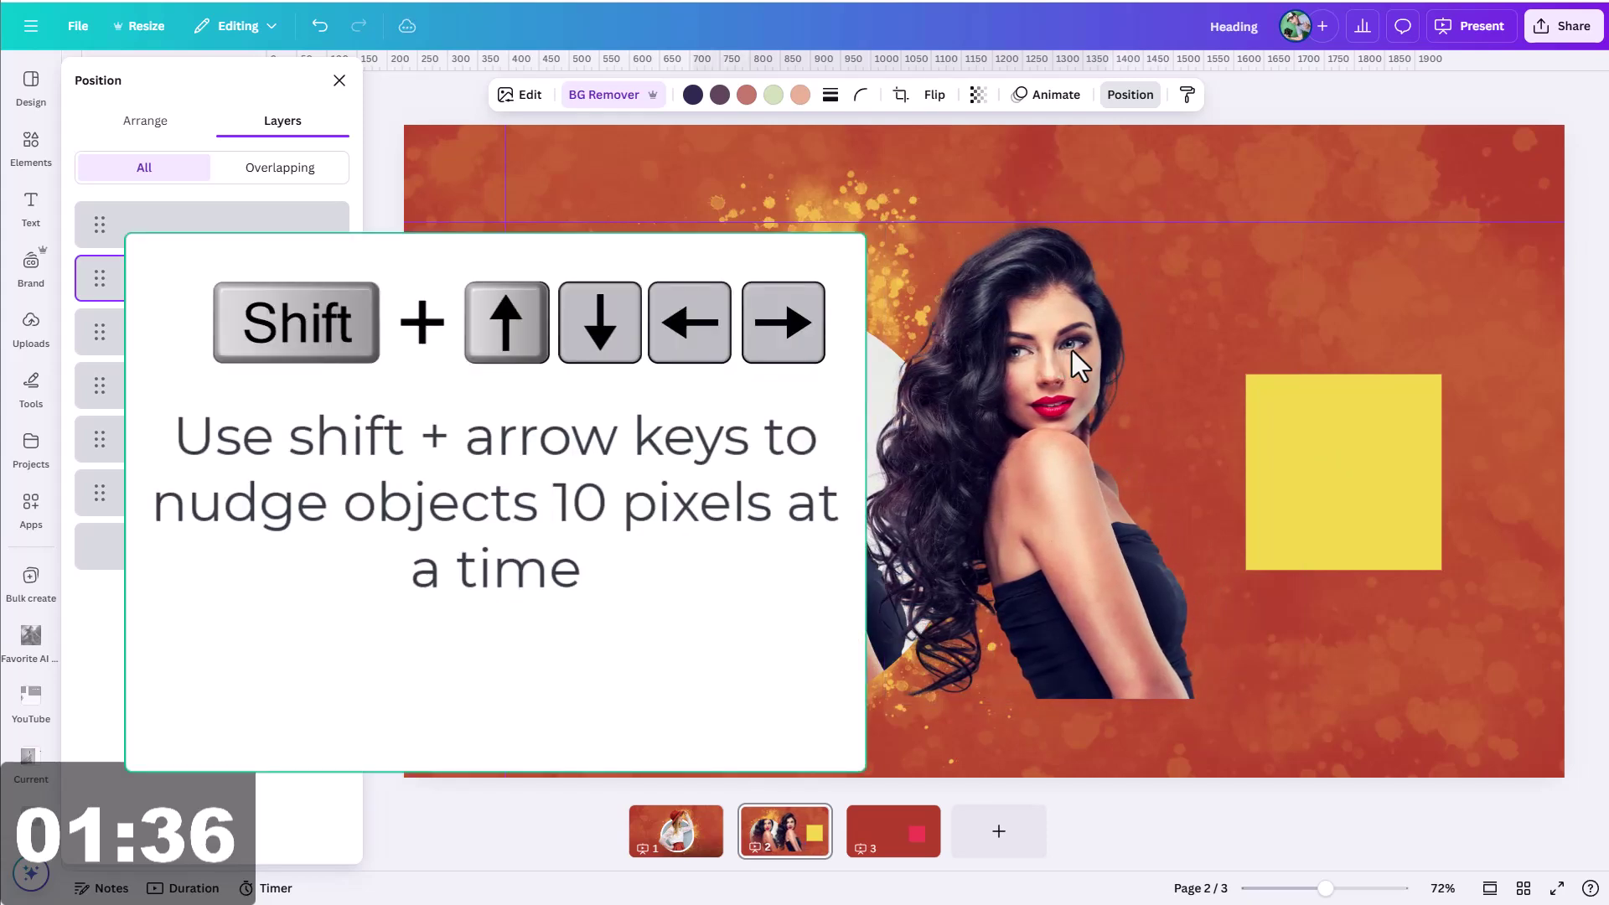
{"action": "key", "text": "shift+Up"}
{"action": "key", "text": "shift+Up"}
{"action": "key", "text": "shift+Up"}
{"action": "key", "text": "shift+Up"}
{"action": "key", "text": "shift+Up"}
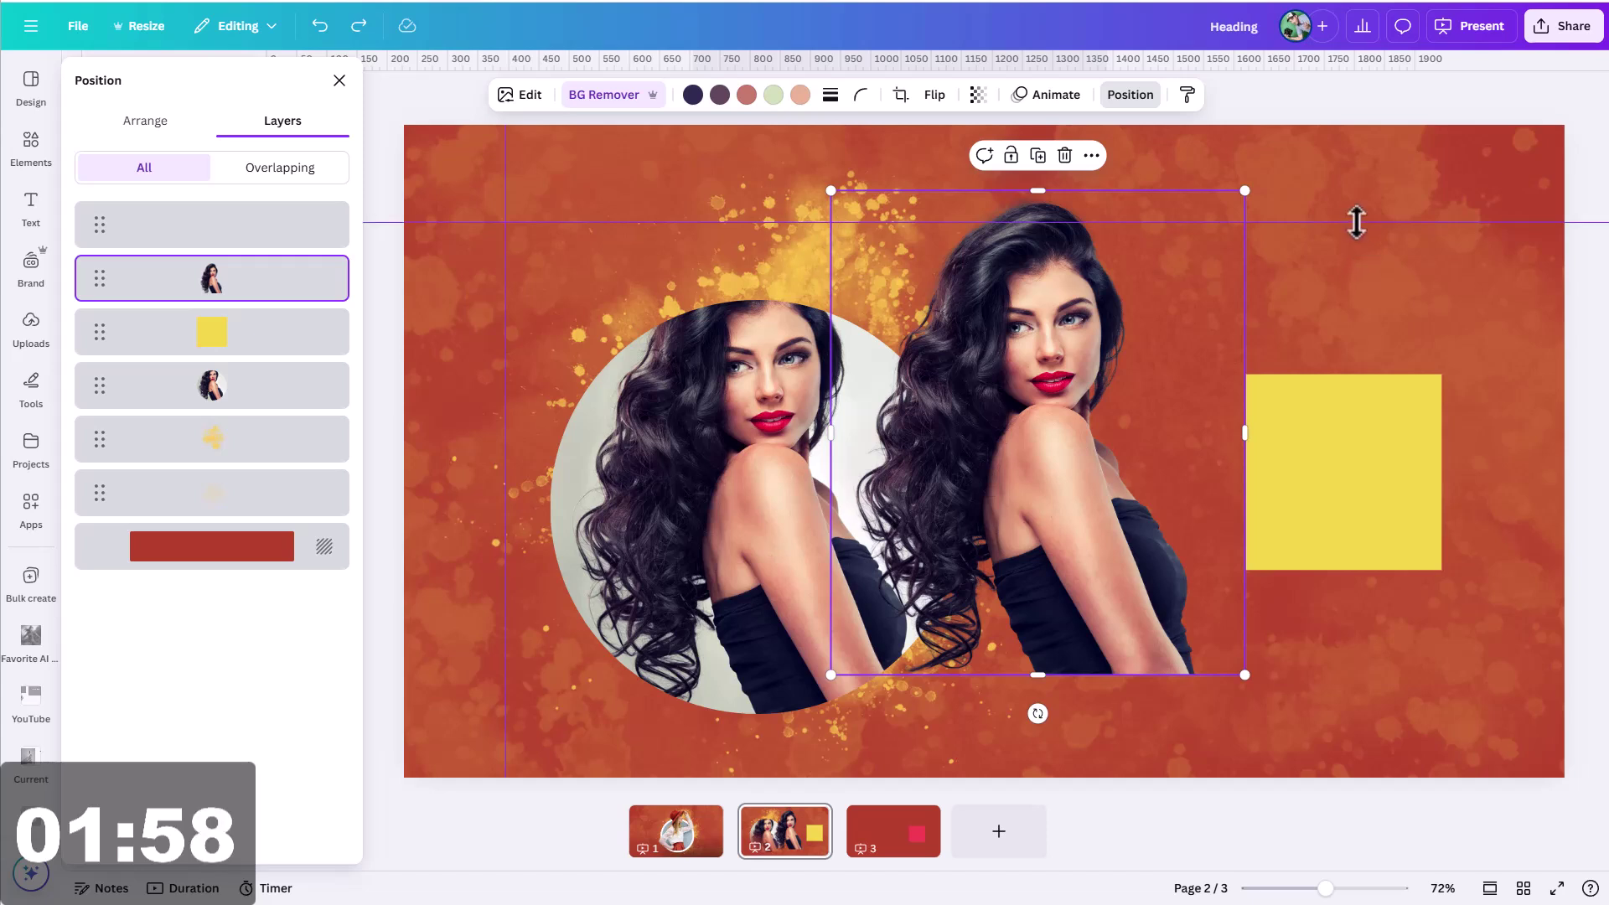
Step: Raise the horizontal guide while zoomed in, snap the portrait's top edge to it, then zoom out
{"action": "left_click_drag", "start_coordinate": [1357, 223], "coordinate": [1357, 211]}
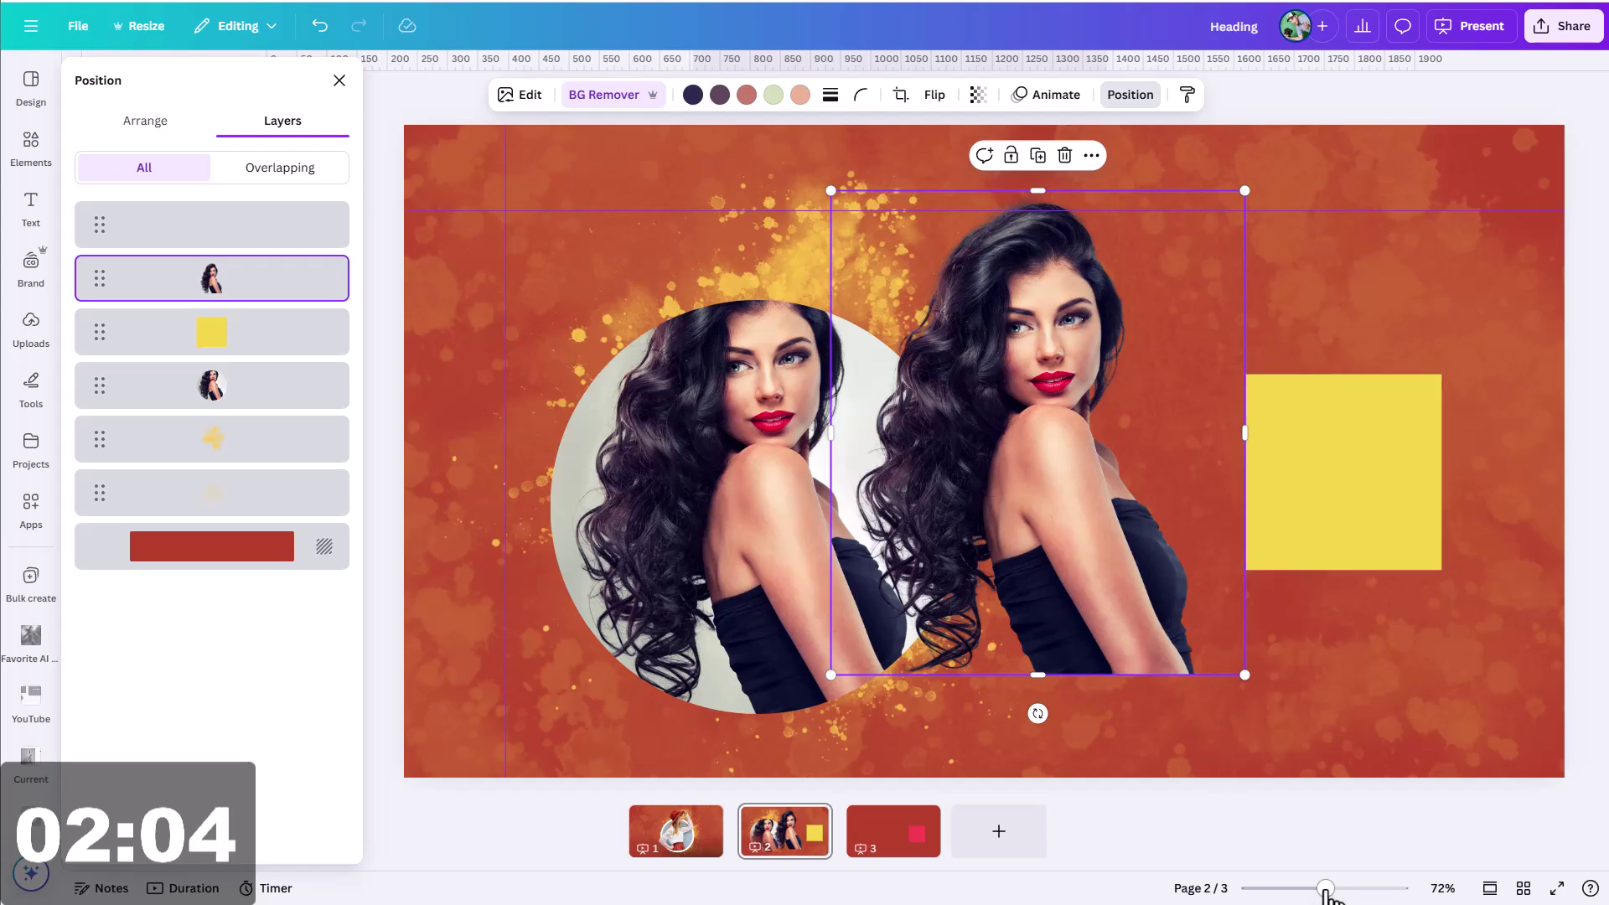
{"action": "left_click_drag", "start_coordinate": [1325, 890], "coordinate": [1349, 889]}
{"action": "scroll", "coordinate": [1386, 787], "scroll_direction": "up", "scroll_amount": 3}
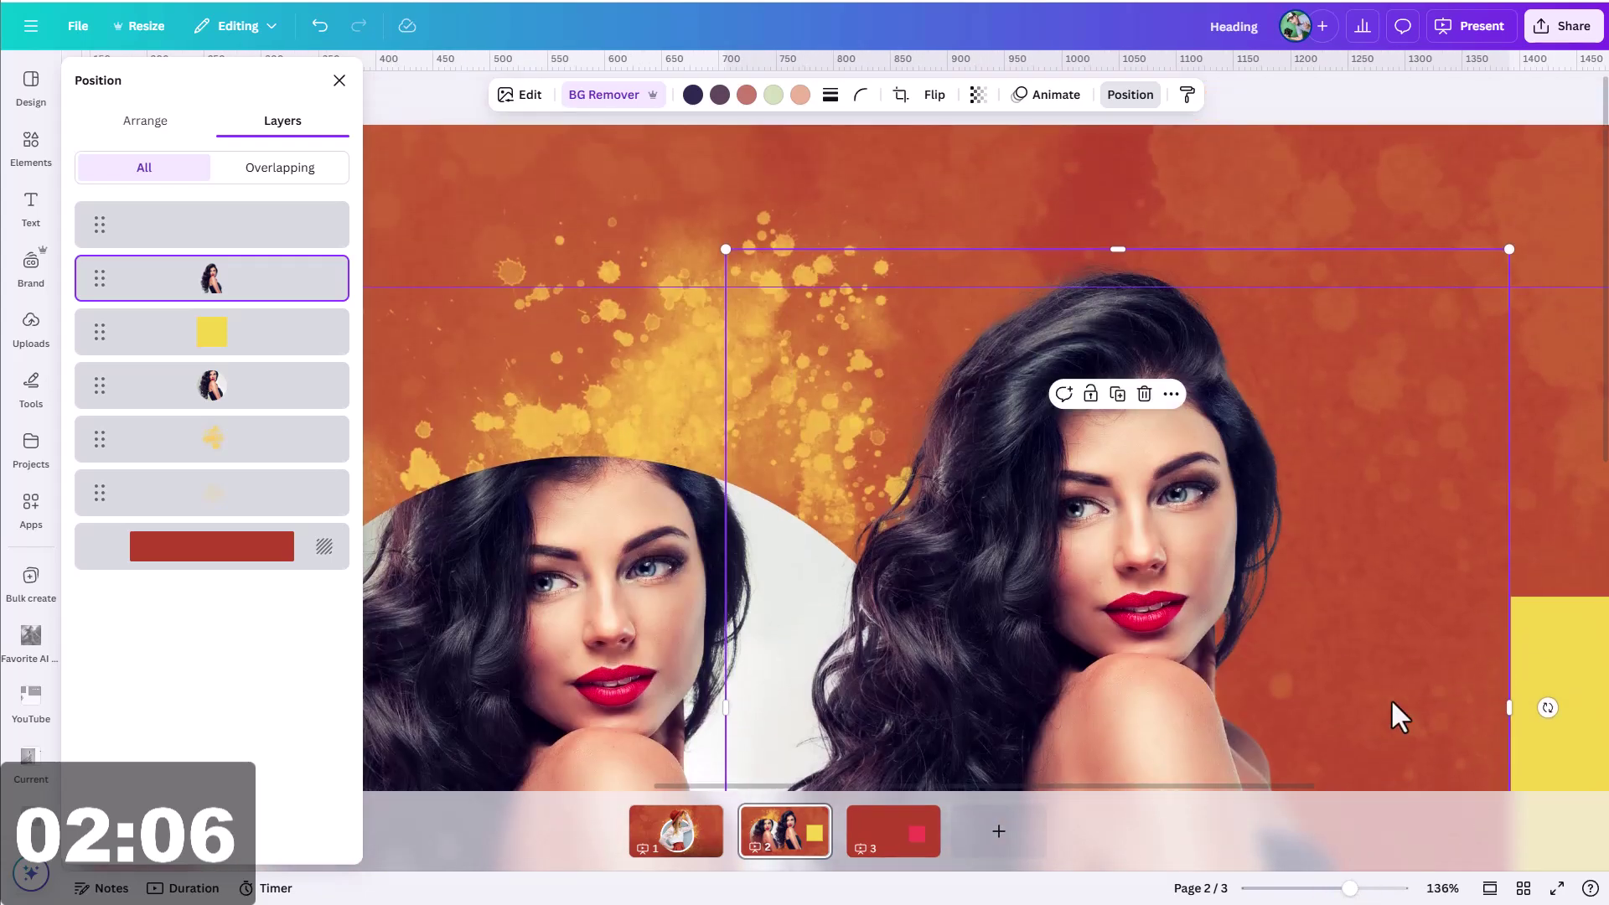
{"action": "mouse_move", "coordinate": [1531, 283]}
{"action": "left_mouse_down"}
{"action": "mouse_move", "coordinate": [1531, 269]}
{"action": "mouse_move", "coordinate": [1526, 282]}
{"action": "left_mouse_up"}
{"action": "mouse_move", "coordinate": [1323, 369]}
{"action": "left_mouse_down"}
{"action": "mouse_move", "coordinate": [1304, 360]}
{"action": "mouse_move", "coordinate": [1306, 383]}
{"action": "left_mouse_up"}
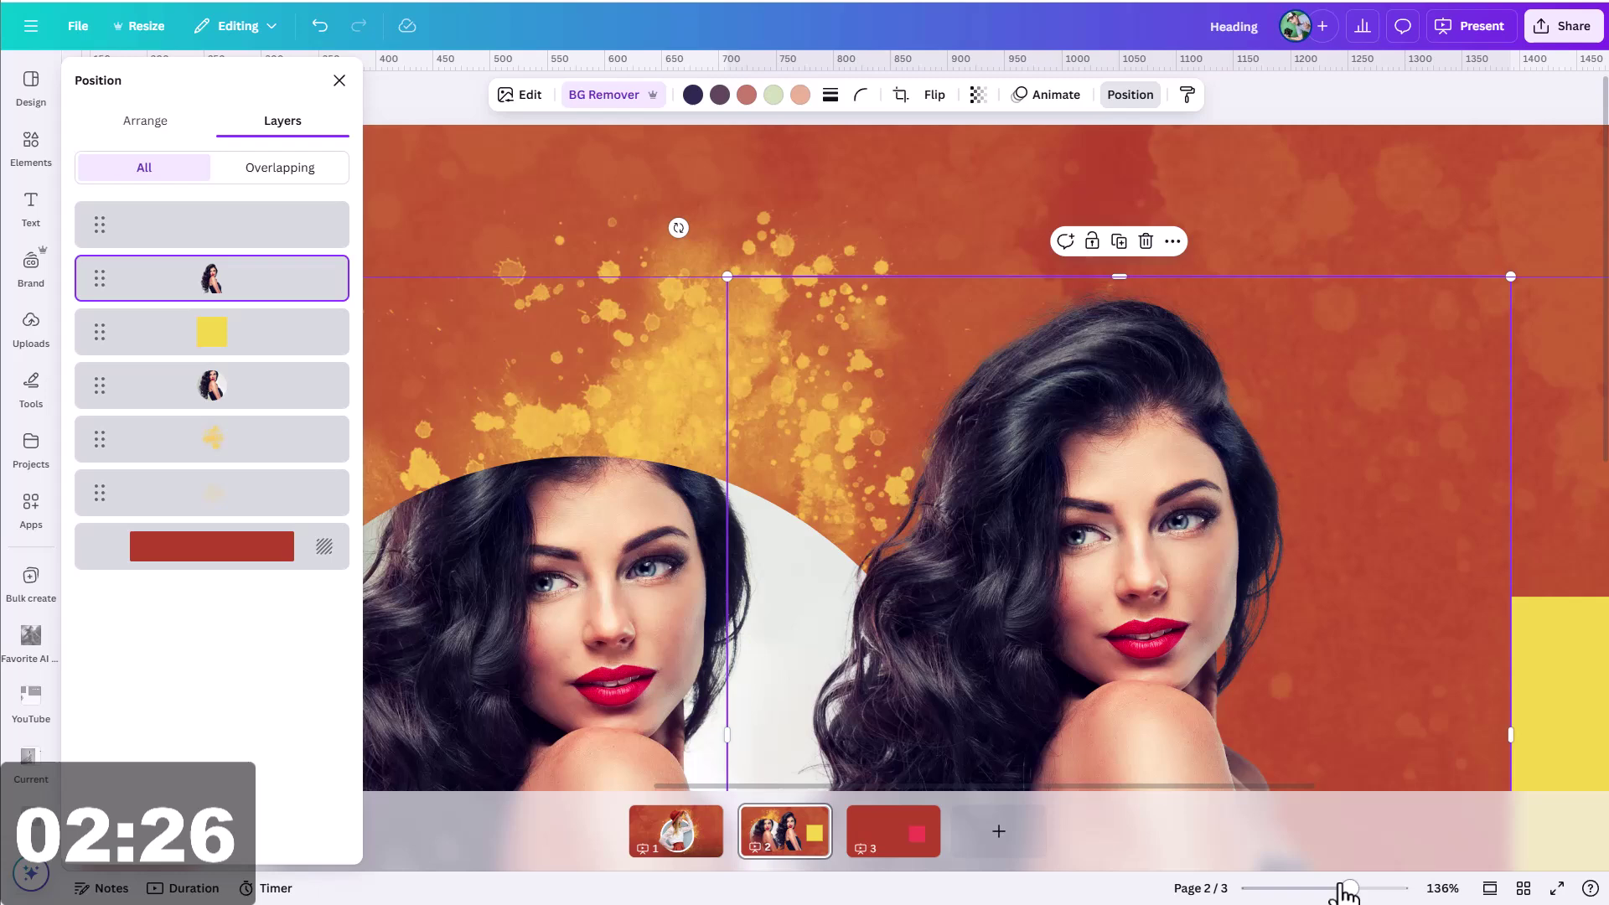
{"action": "left_click_drag", "start_coordinate": [1339, 890], "coordinate": [1325, 892]}
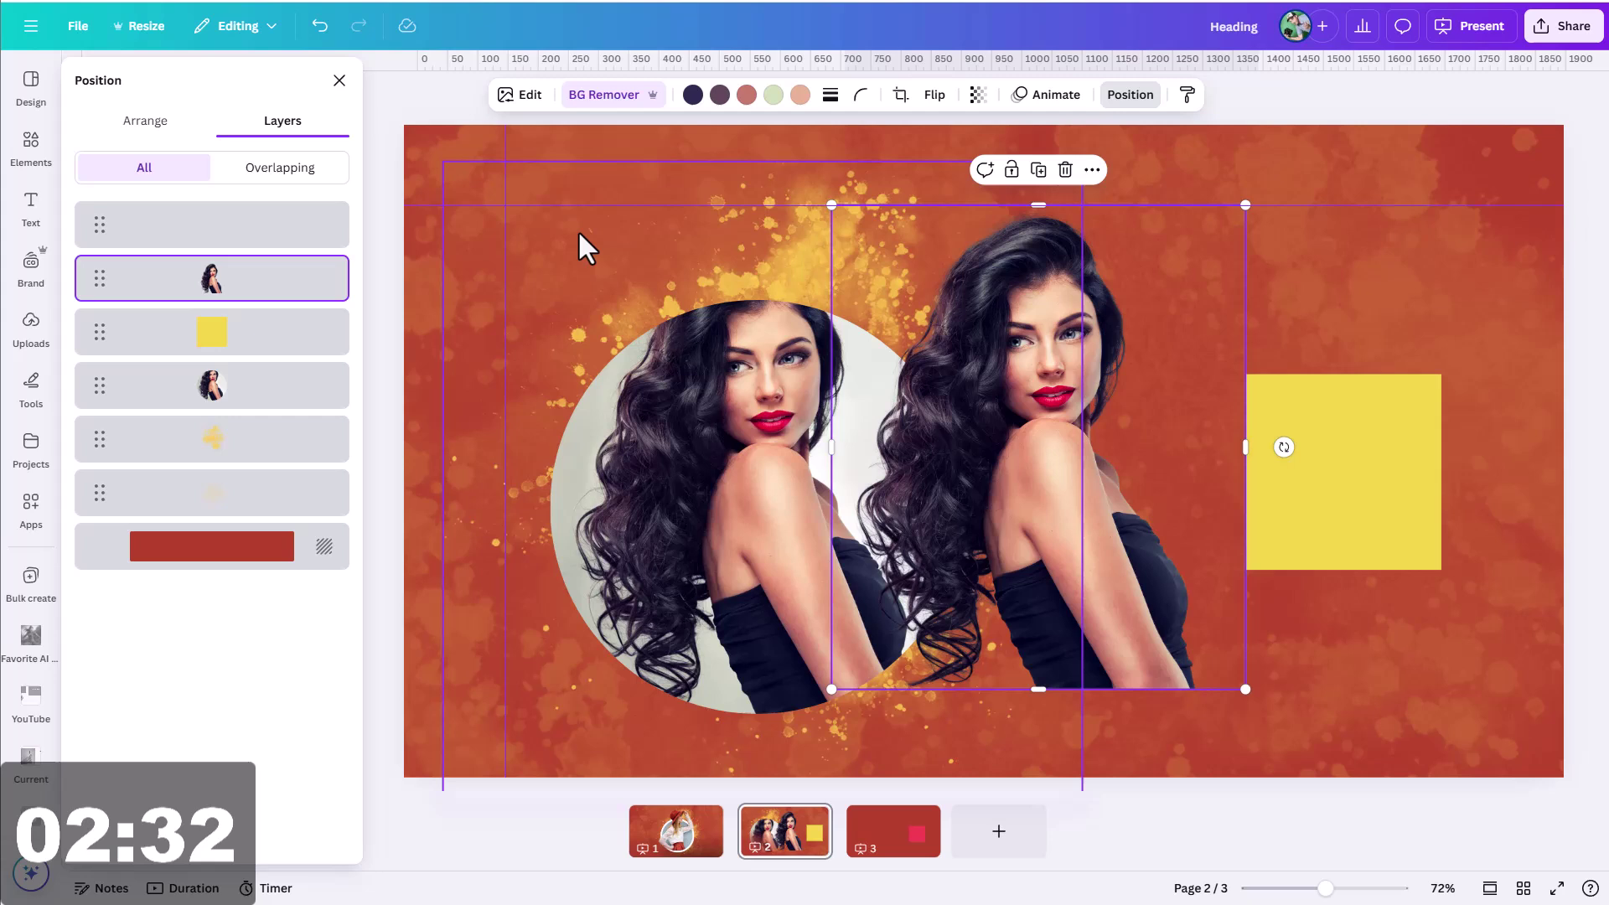
Step: Set the cutout portrait's X position to 709.7 px in the Position panel's Arrange options
{"action": "left_click", "coordinate": [340, 84]}
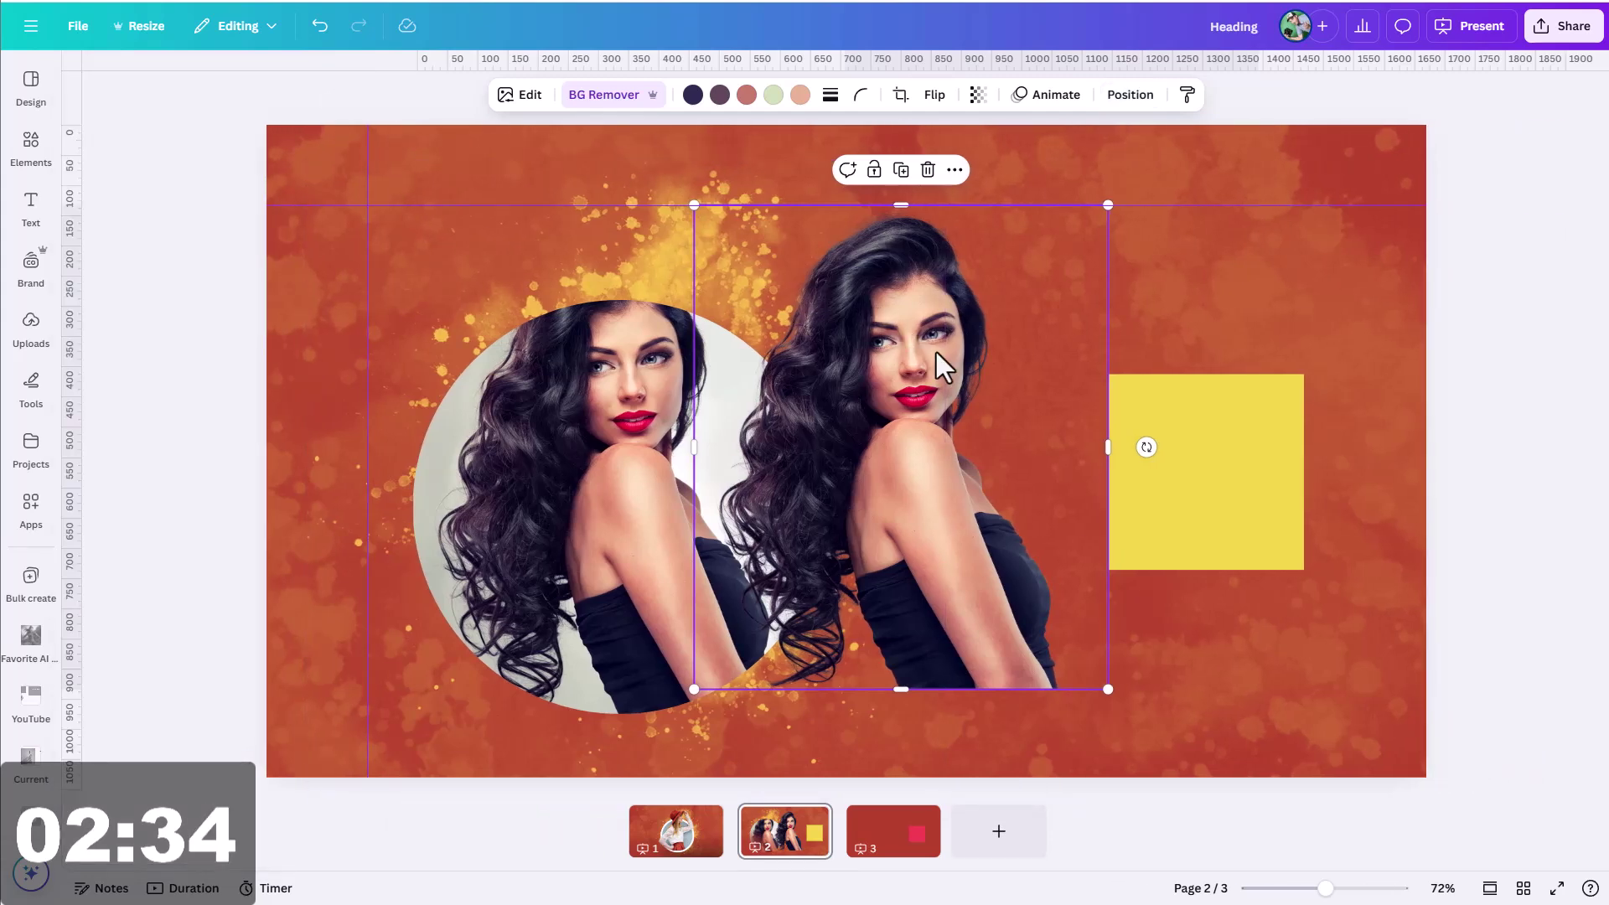
{"action": "left_click", "coordinate": [1129, 99]}
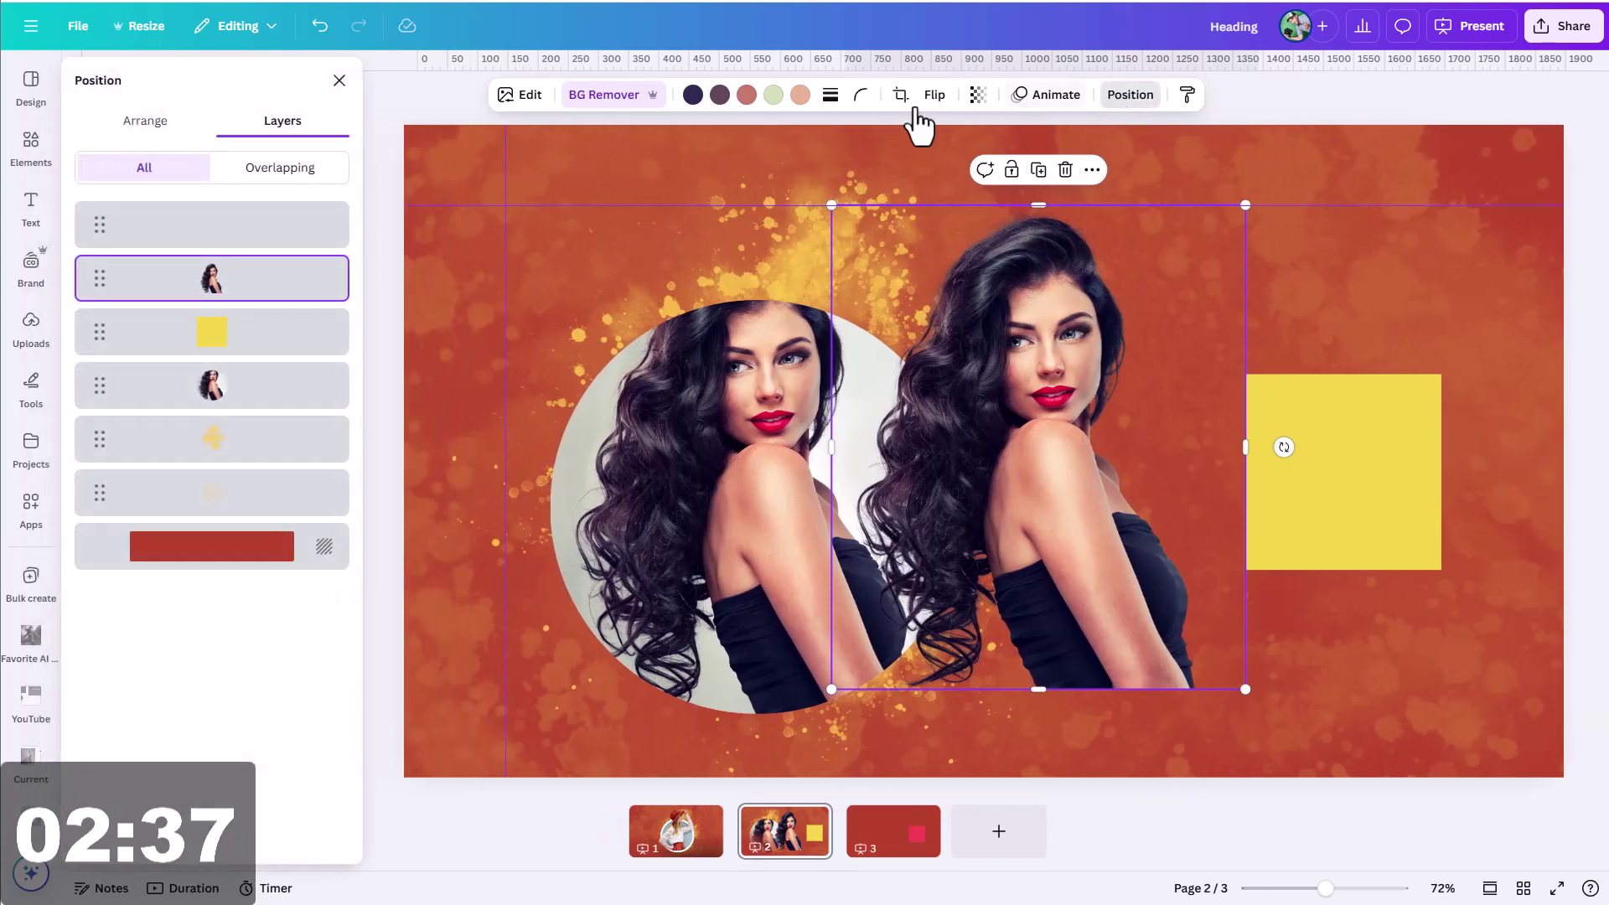
{"action": "left_click", "coordinate": [145, 126]}
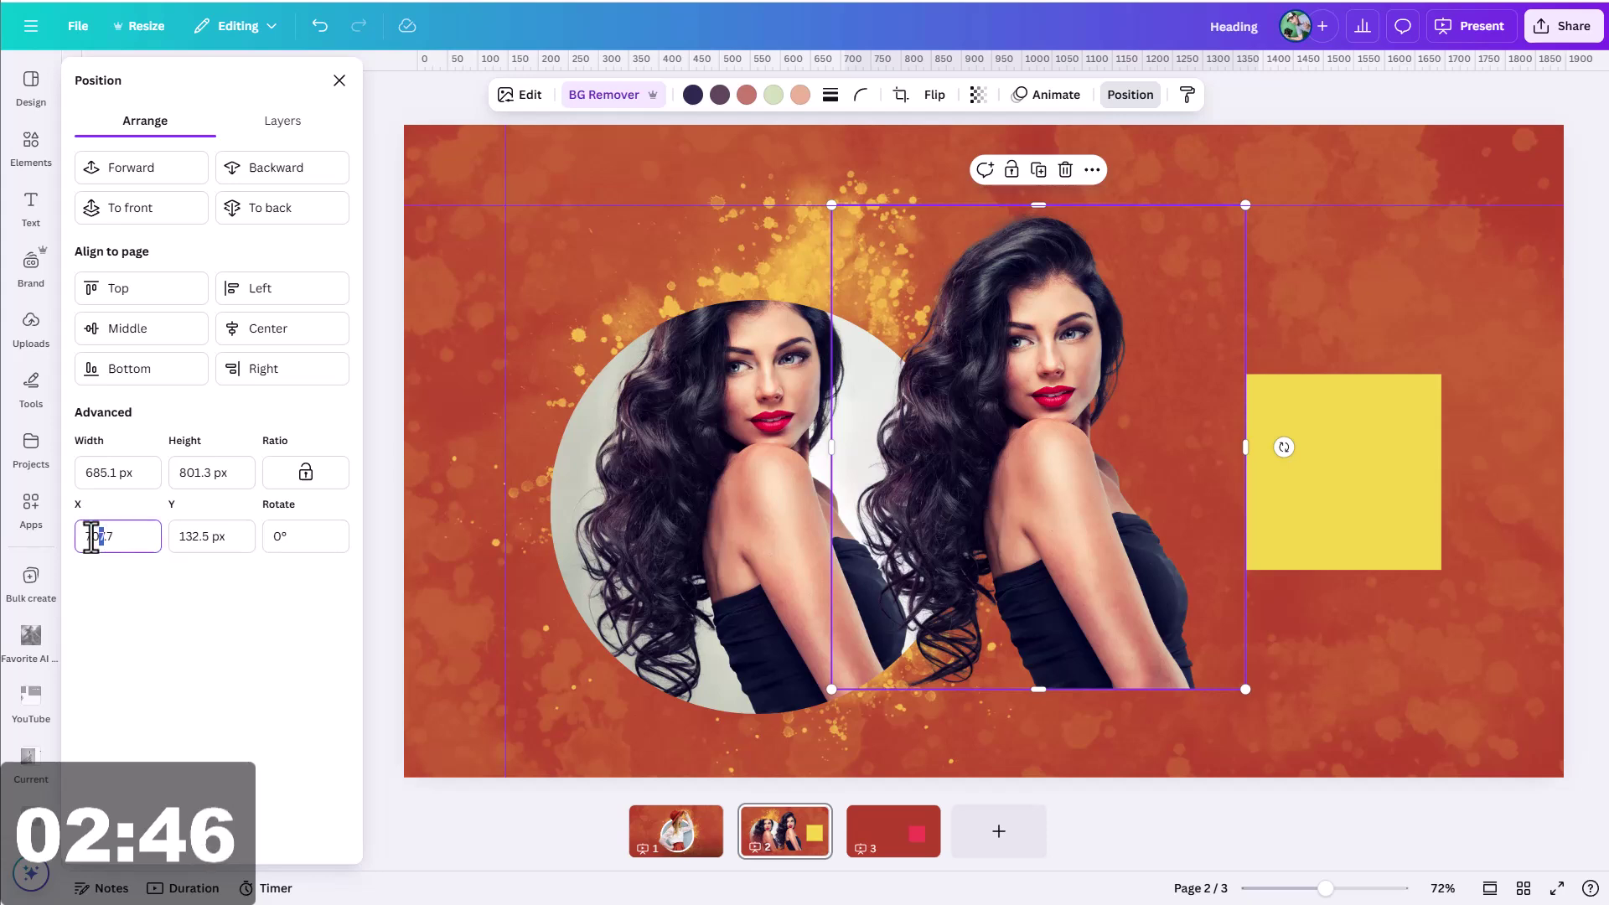
{"action": "left_click_drag", "start_coordinate": [91, 536], "coordinate": [81, 536]}
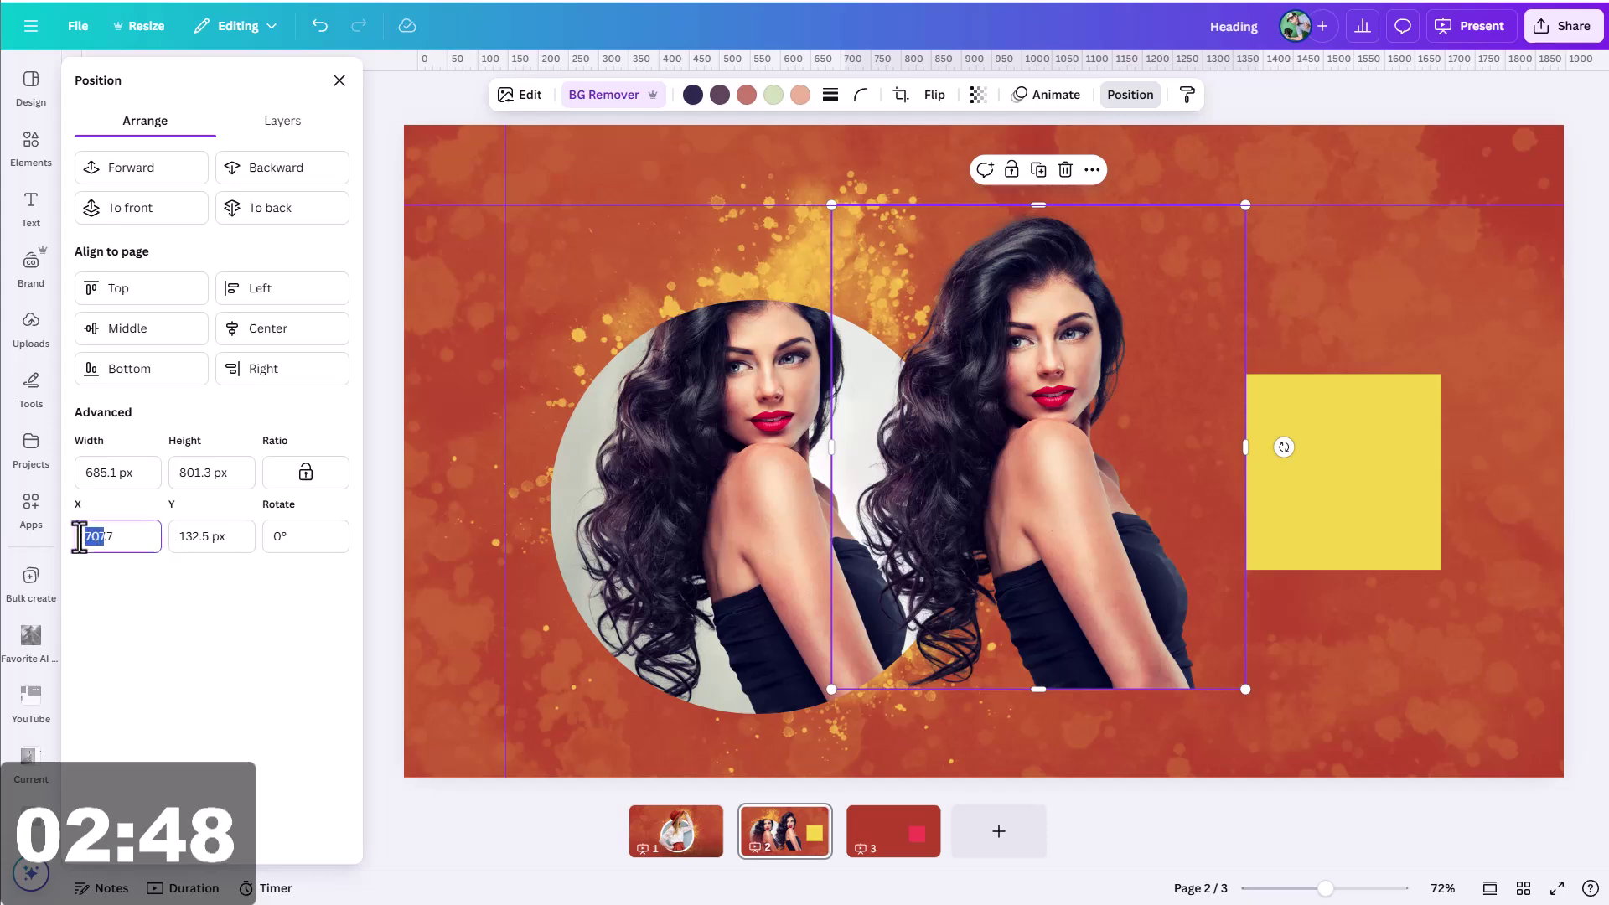
{"action": "type", "text": "9"}
{"action": "key", "text": "Return"}
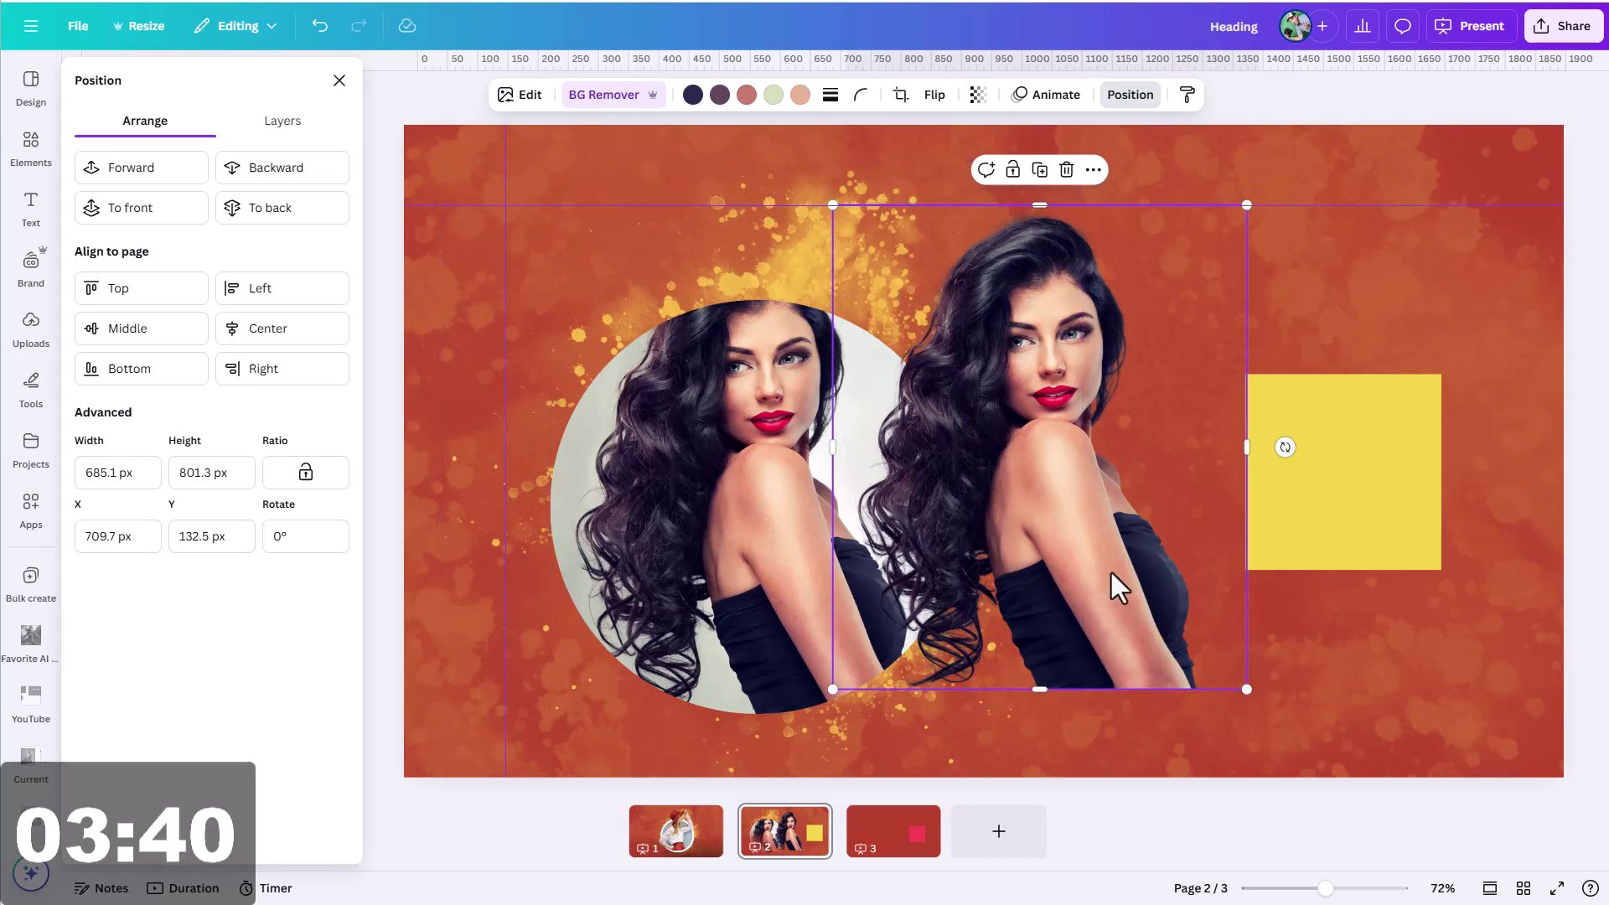
Step: Move the cutout portrait onto the circular photo, landing at X 242 px, Y 154.3 px
{"action": "left_click_drag", "start_coordinate": [1111, 571], "coordinate": [926, 625]}
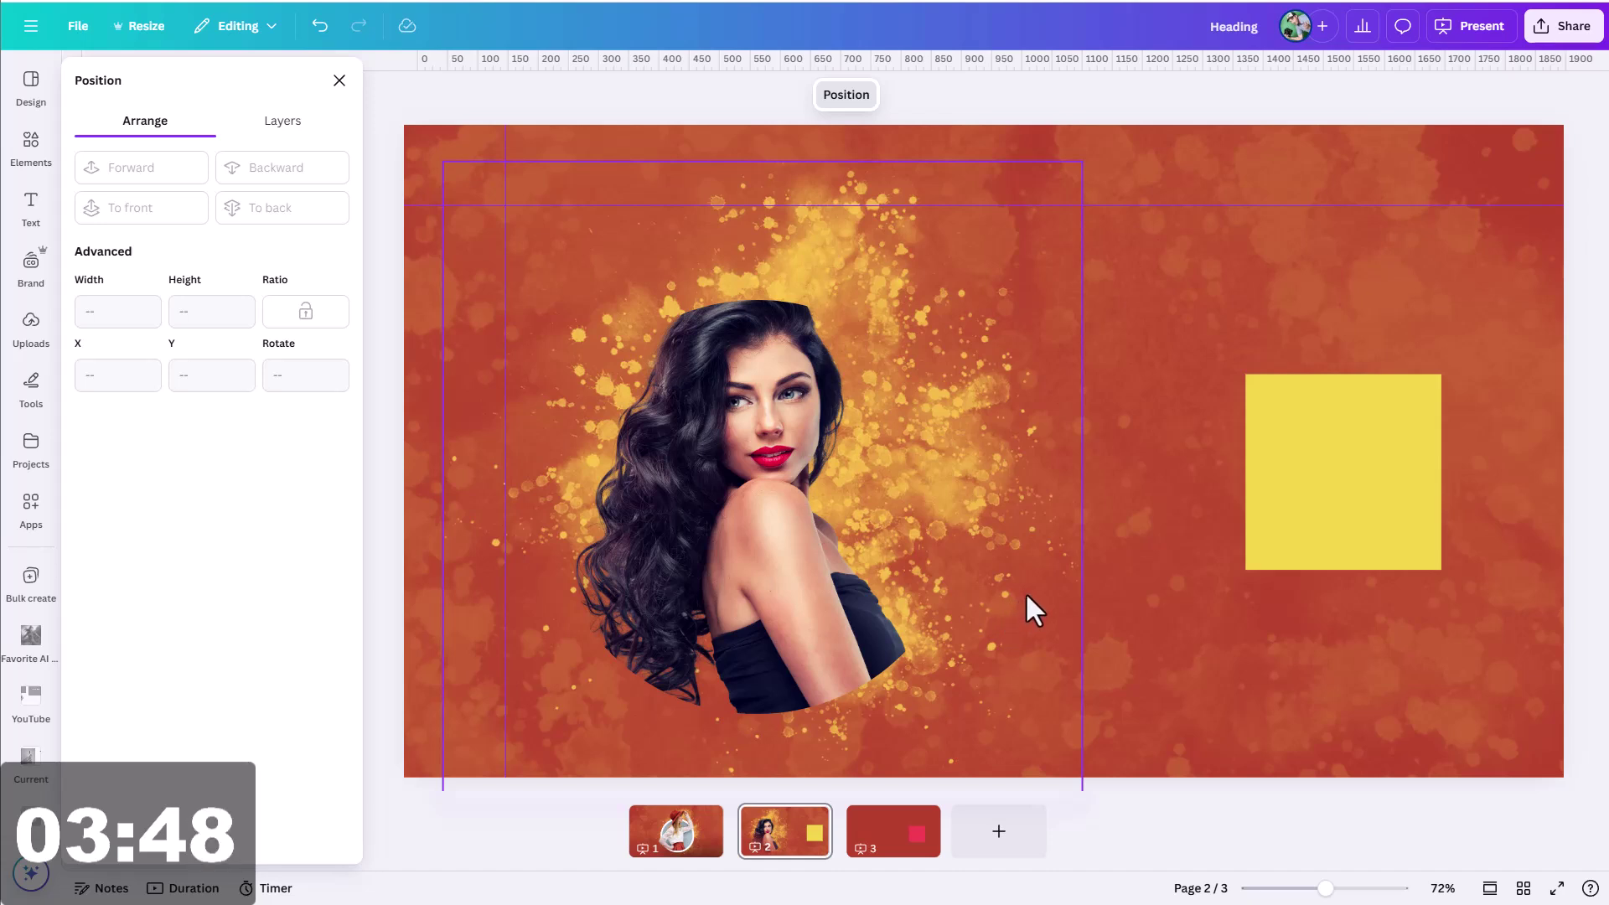
{"action": "key", "text": "ctrl+z"}
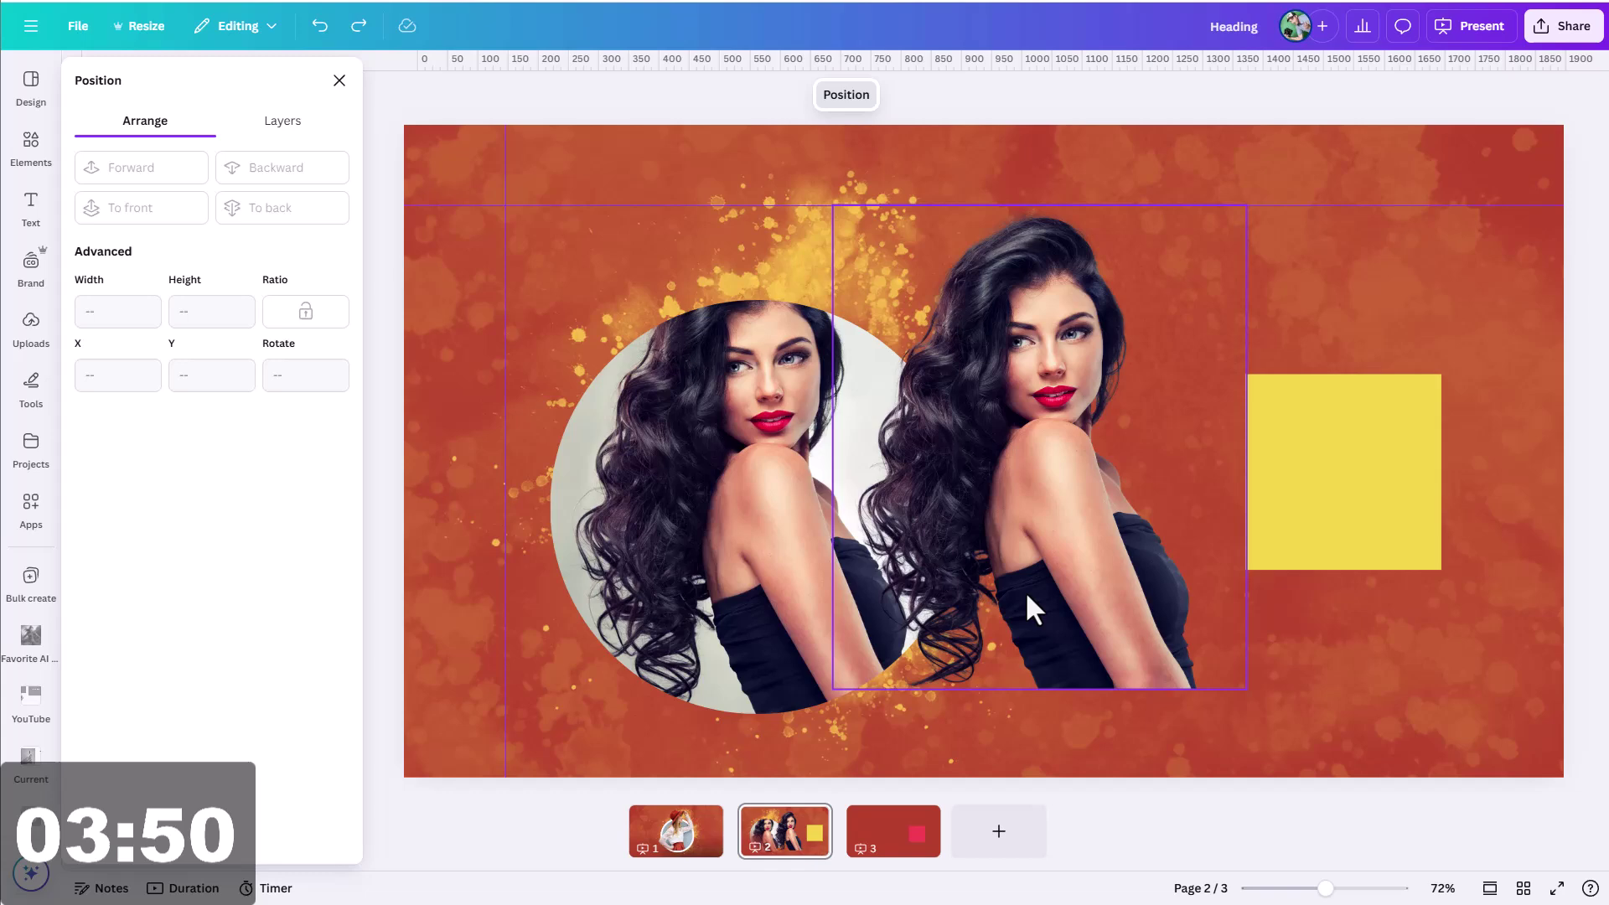
{"action": "left_click", "coordinate": [683, 526]}
{"action": "mouse_move", "coordinate": [1009, 404]}
{"action": "left_mouse_down"}
{"action": "mouse_move", "coordinate": [935, 452]}
{"action": "mouse_move", "coordinate": [1003, 442]}
{"action": "mouse_move", "coordinate": [1007, 421]}
{"action": "left_mouse_up"}
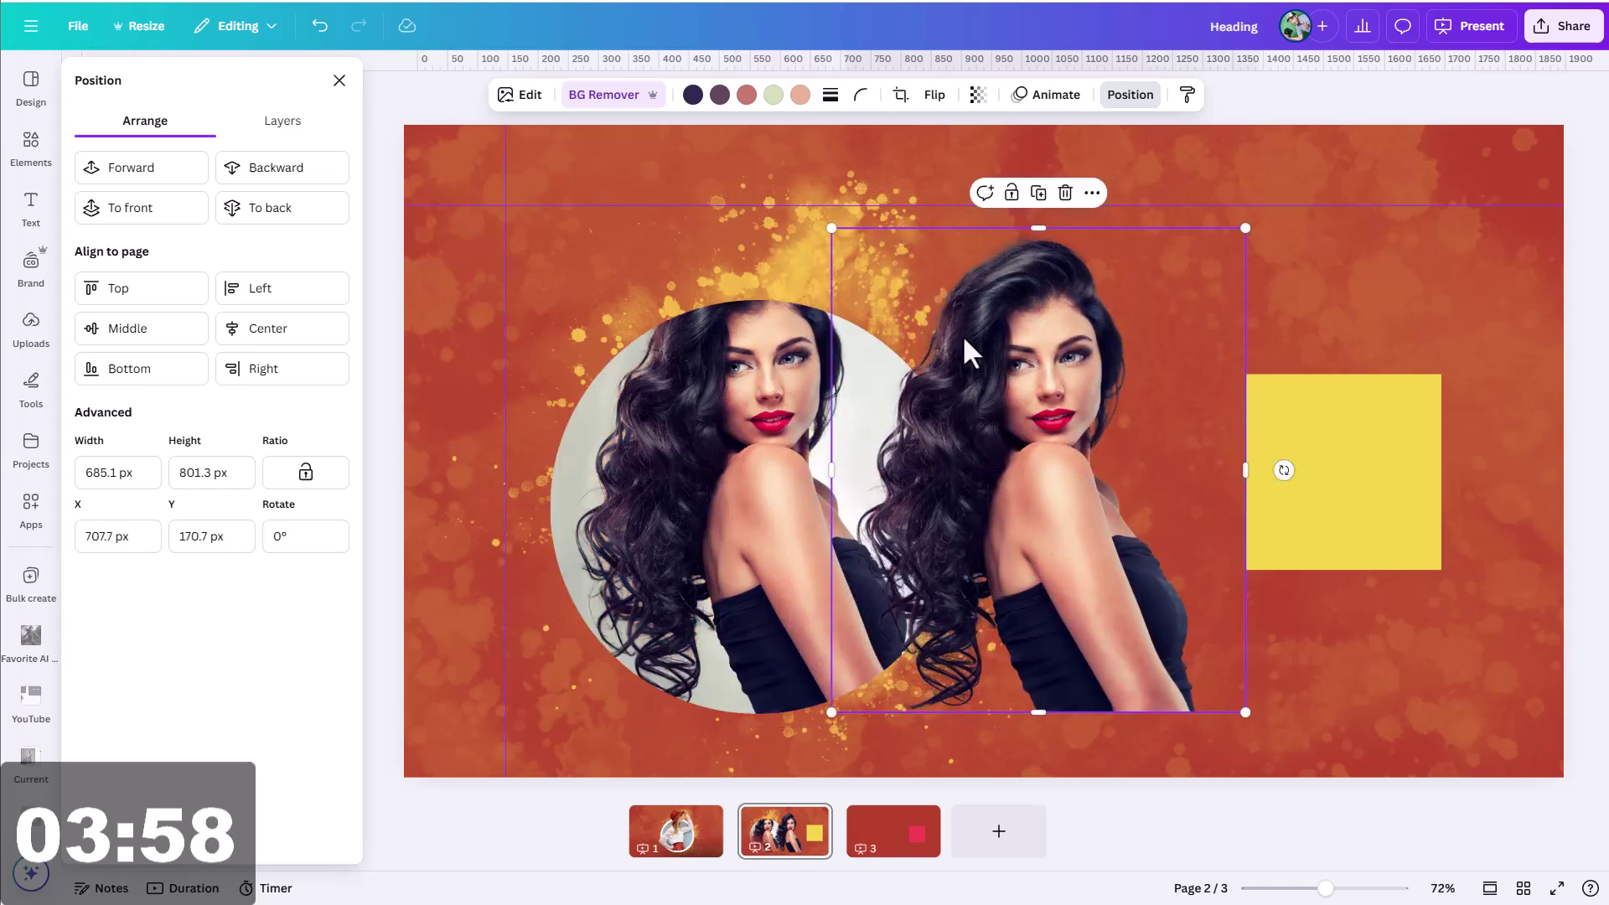
{"action": "left_click_drag", "start_coordinate": [963, 260], "coordinate": [681, 249]}
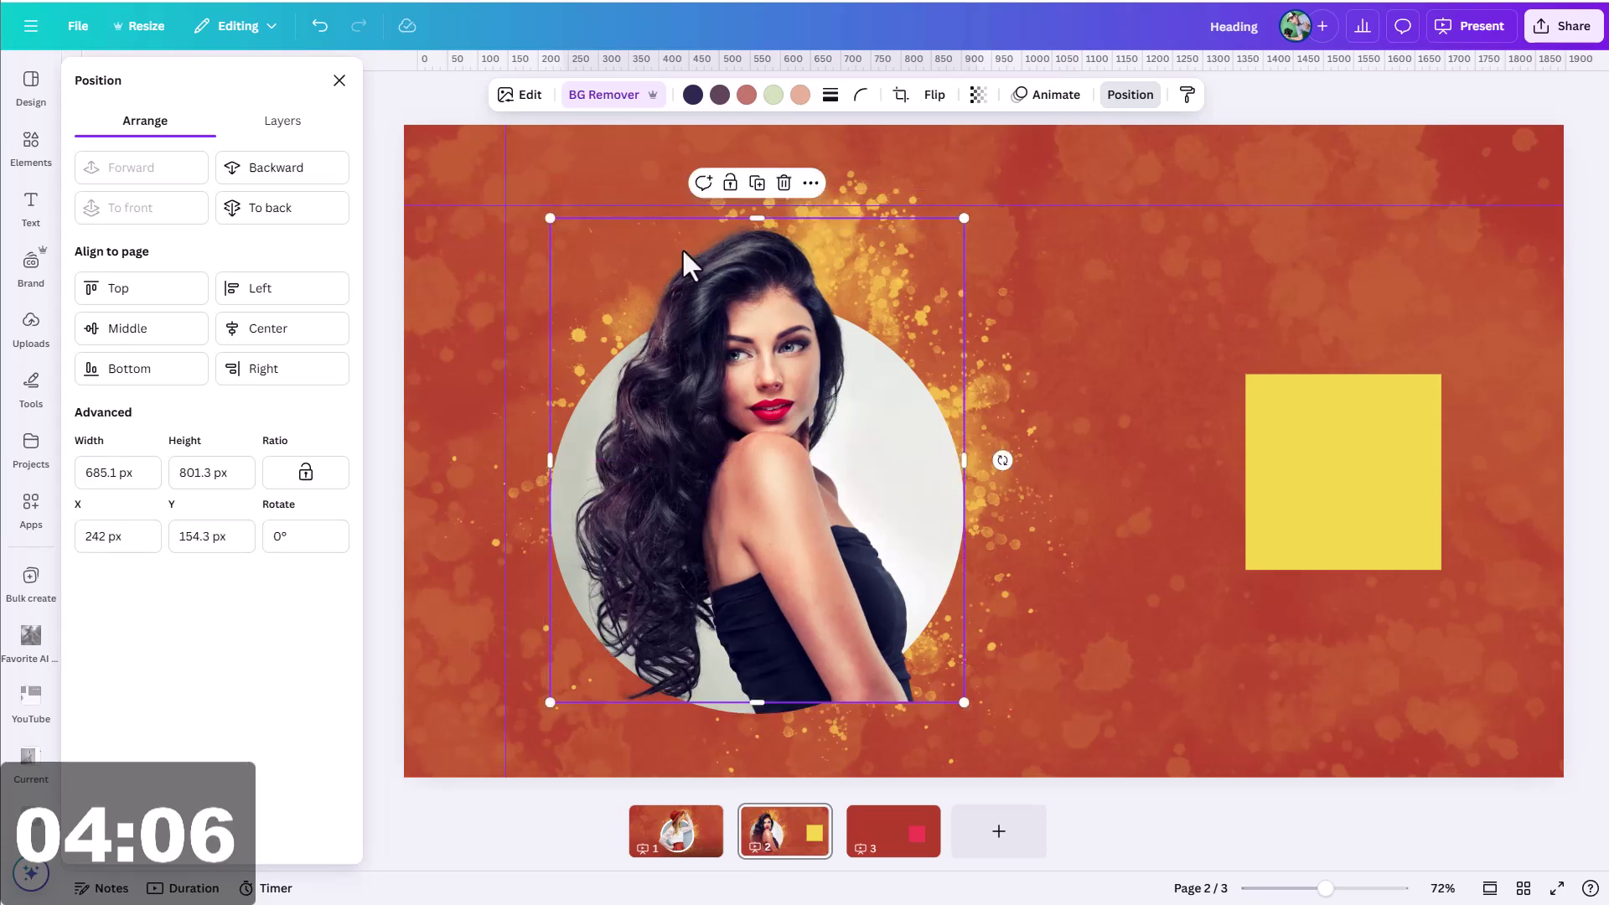
Step: Resize the cutout portrait to 582.3 px tall and realign it over the circle photo
{"action": "mouse_move", "coordinate": [909, 275]}
{"action": "left_mouse_down"}
{"action": "mouse_move", "coordinate": [1135, 287]}
{"action": "mouse_move", "coordinate": [917, 273]}
{"action": "left_mouse_up"}
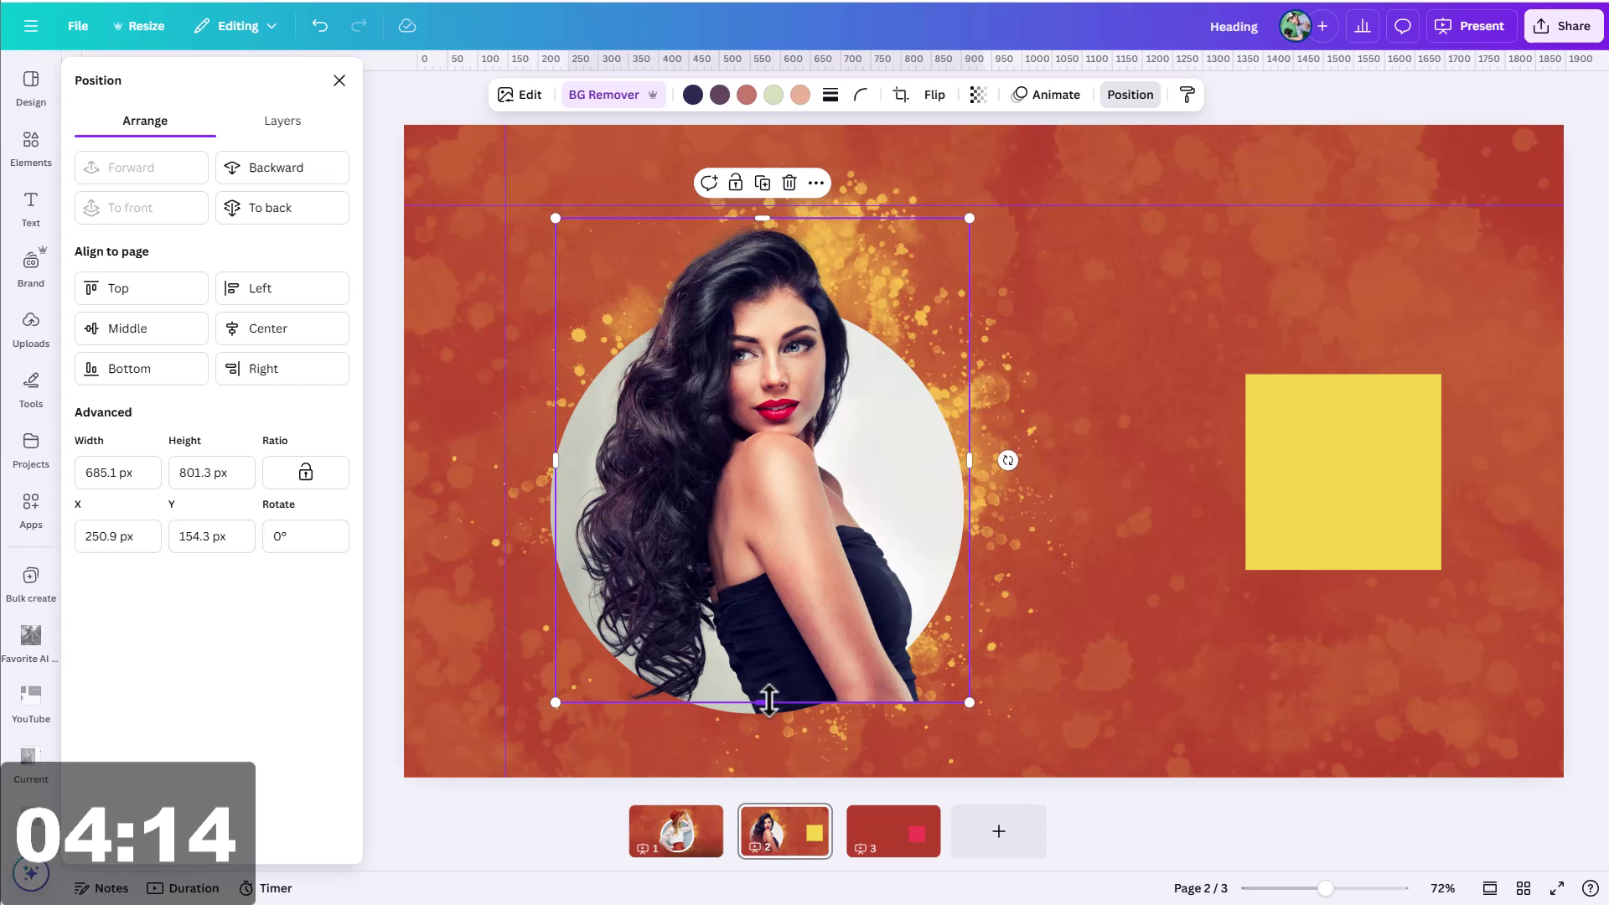
{"action": "left_click_drag", "start_coordinate": [762, 703], "coordinate": [759, 570]}
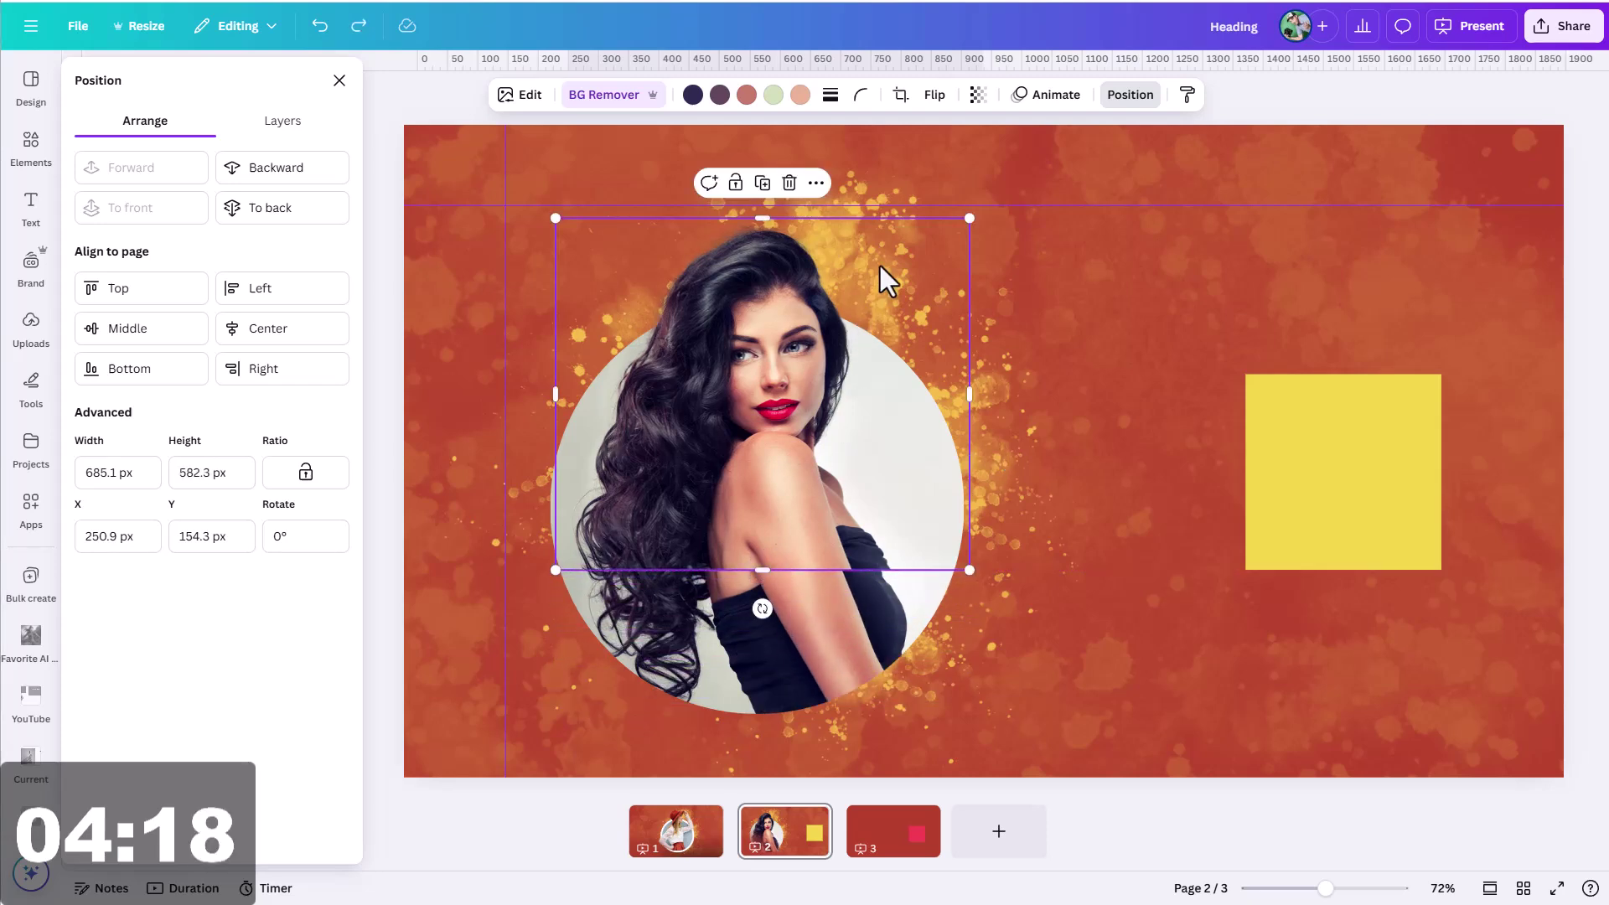
{"action": "left_click_drag", "start_coordinate": [878, 253], "coordinate": [869, 265]}
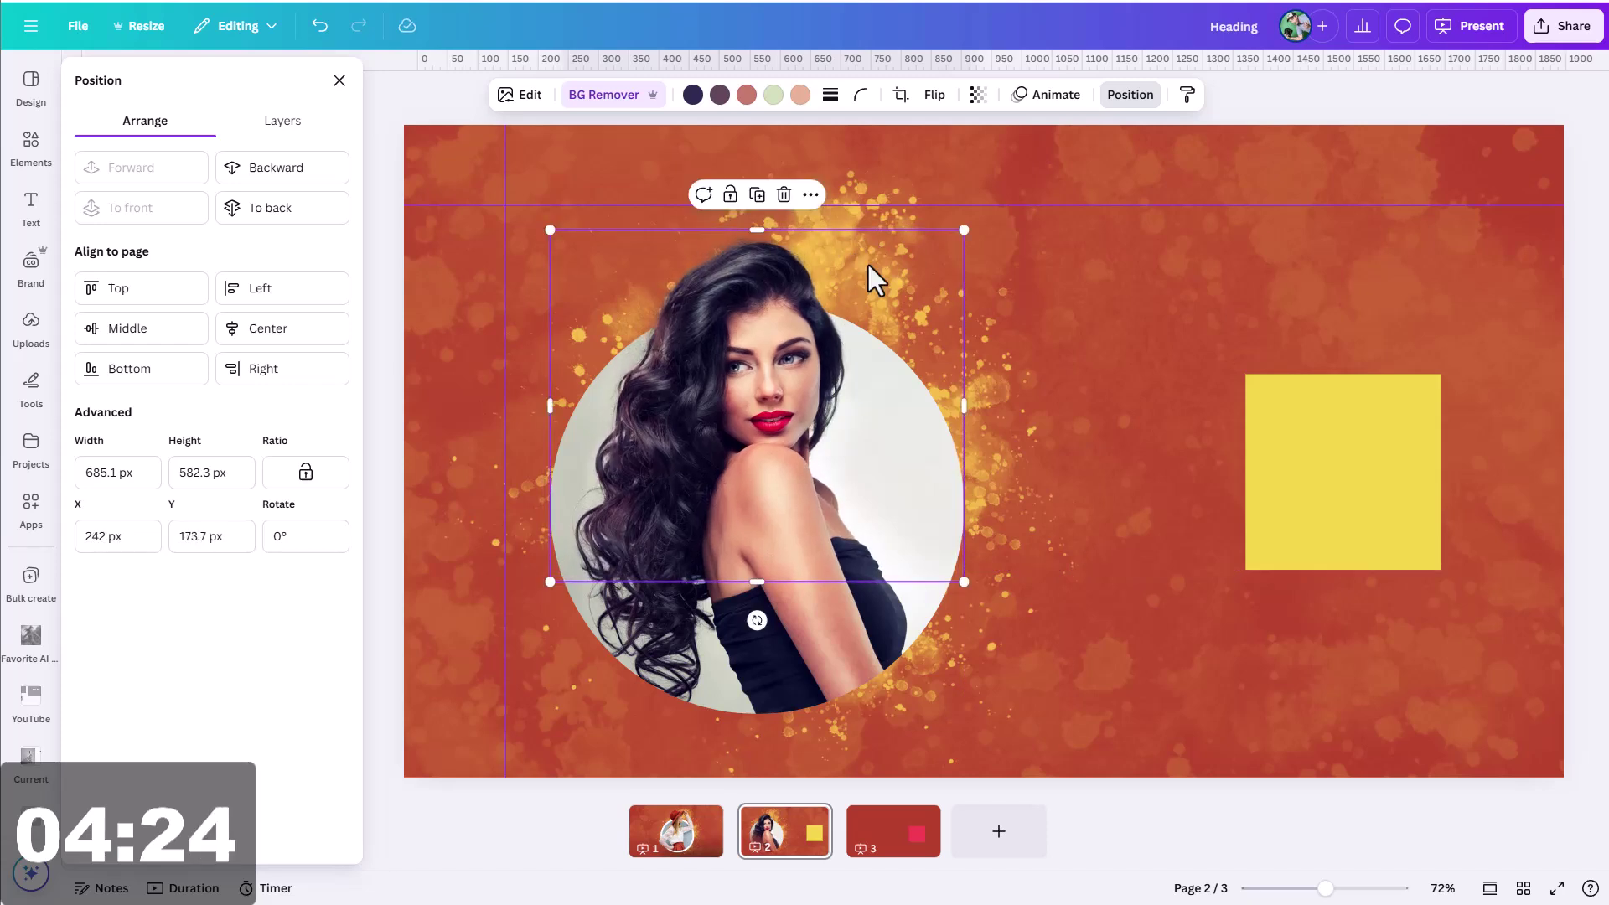
Step: Move the portrait right of the circle to X 818.9 px, Y 215.3 px
{"action": "left_click", "coordinate": [1113, 324]}
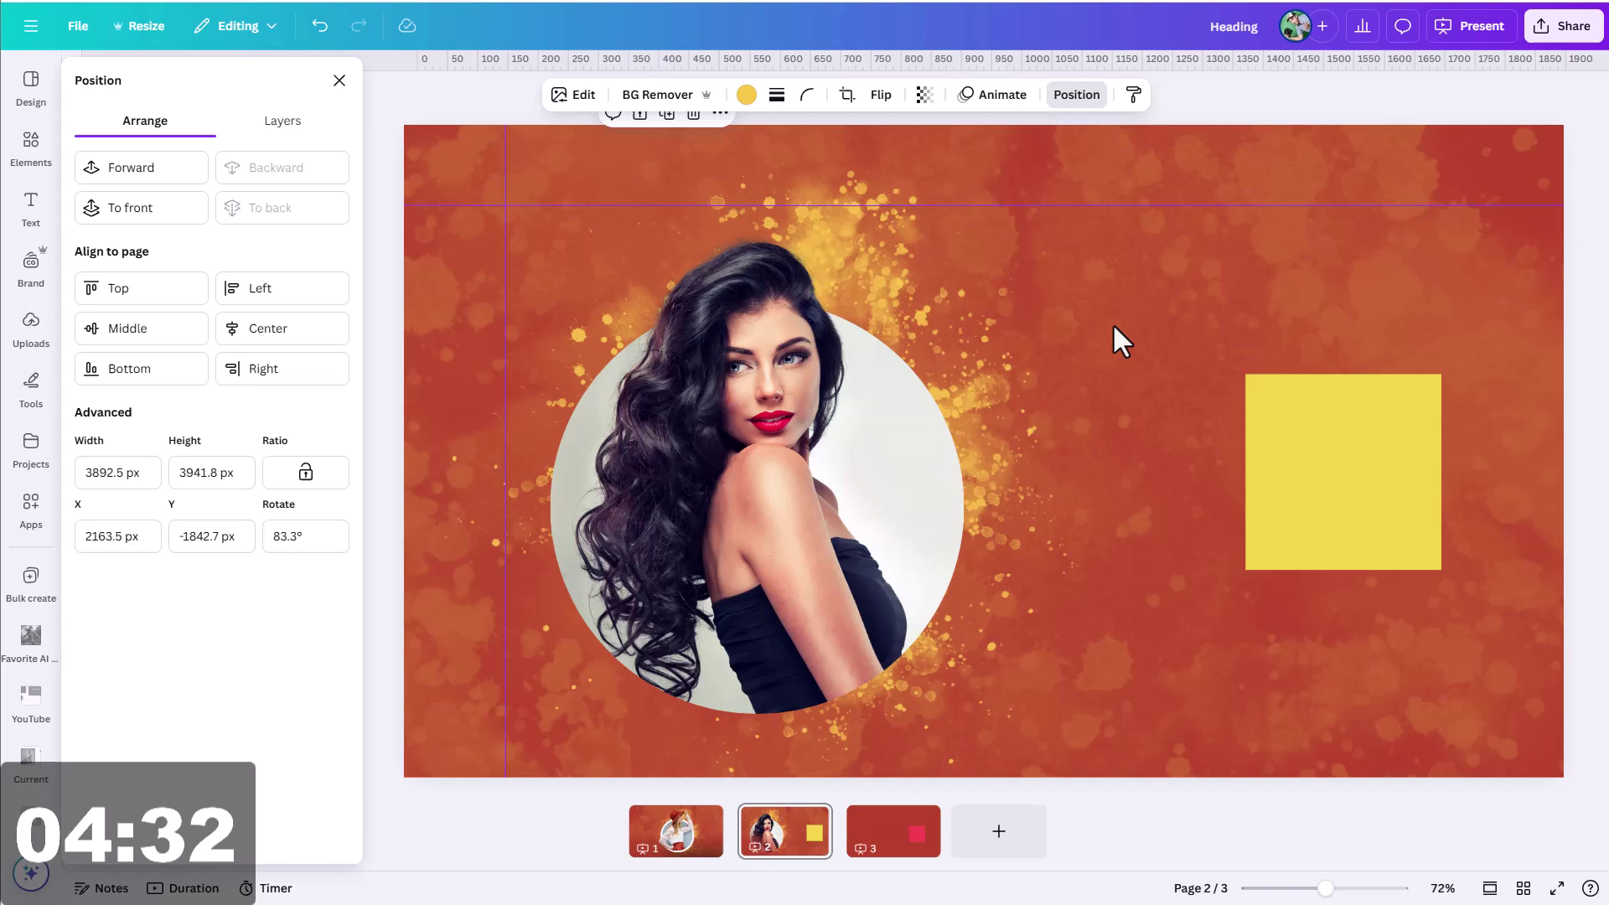
{"action": "left_click", "coordinate": [757, 293]}
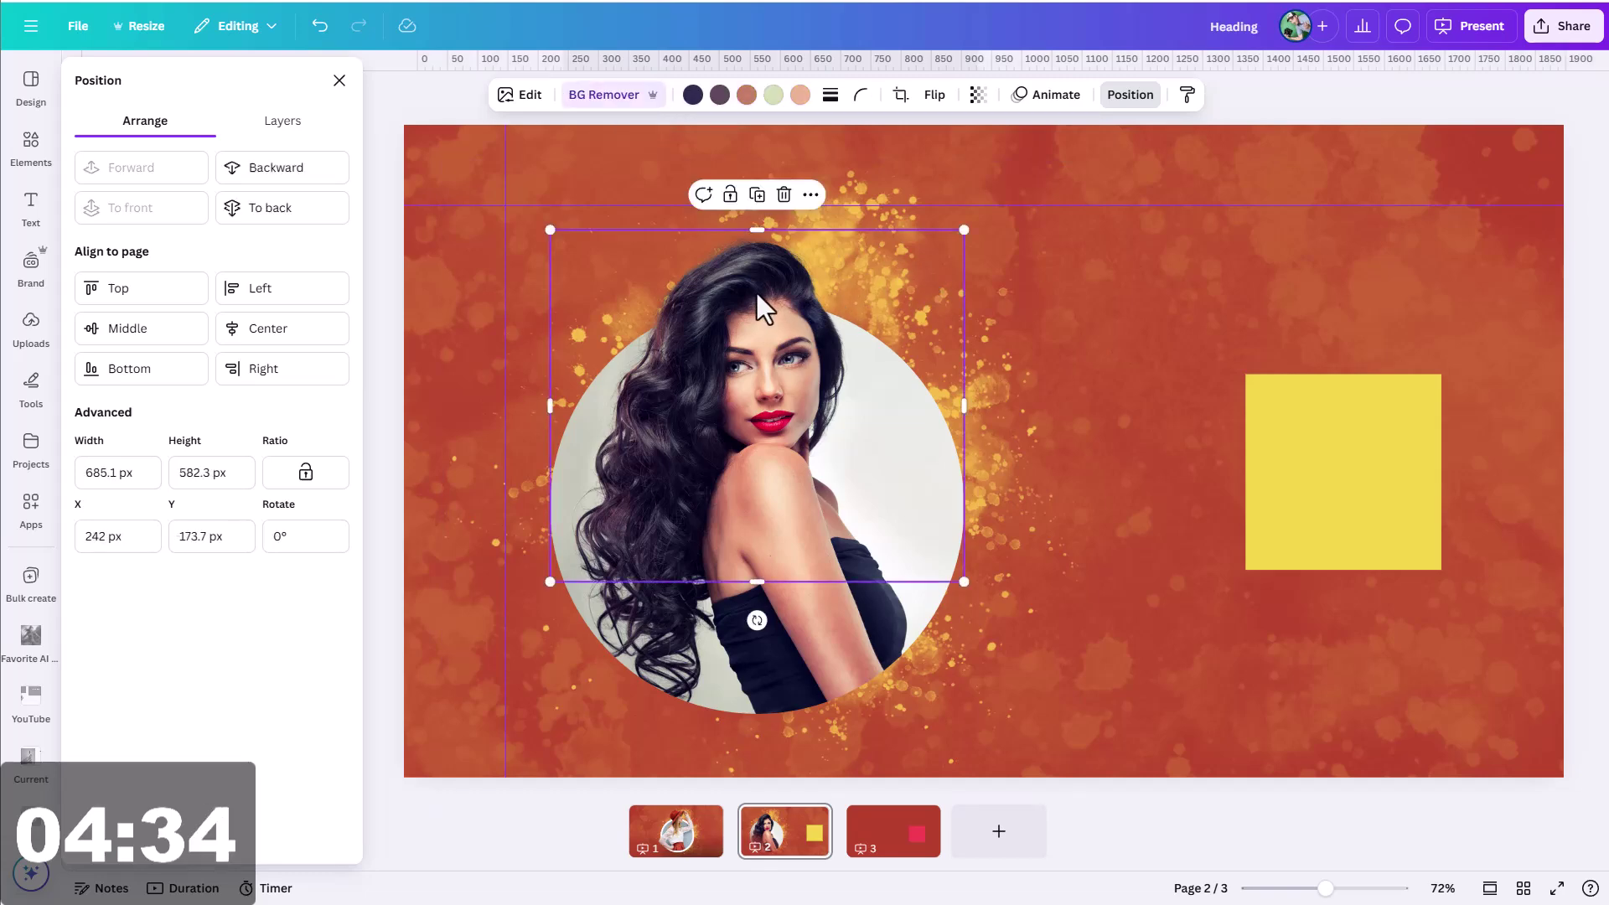
{"action": "left_click_drag", "start_coordinate": [757, 293], "coordinate": [1101, 319]}
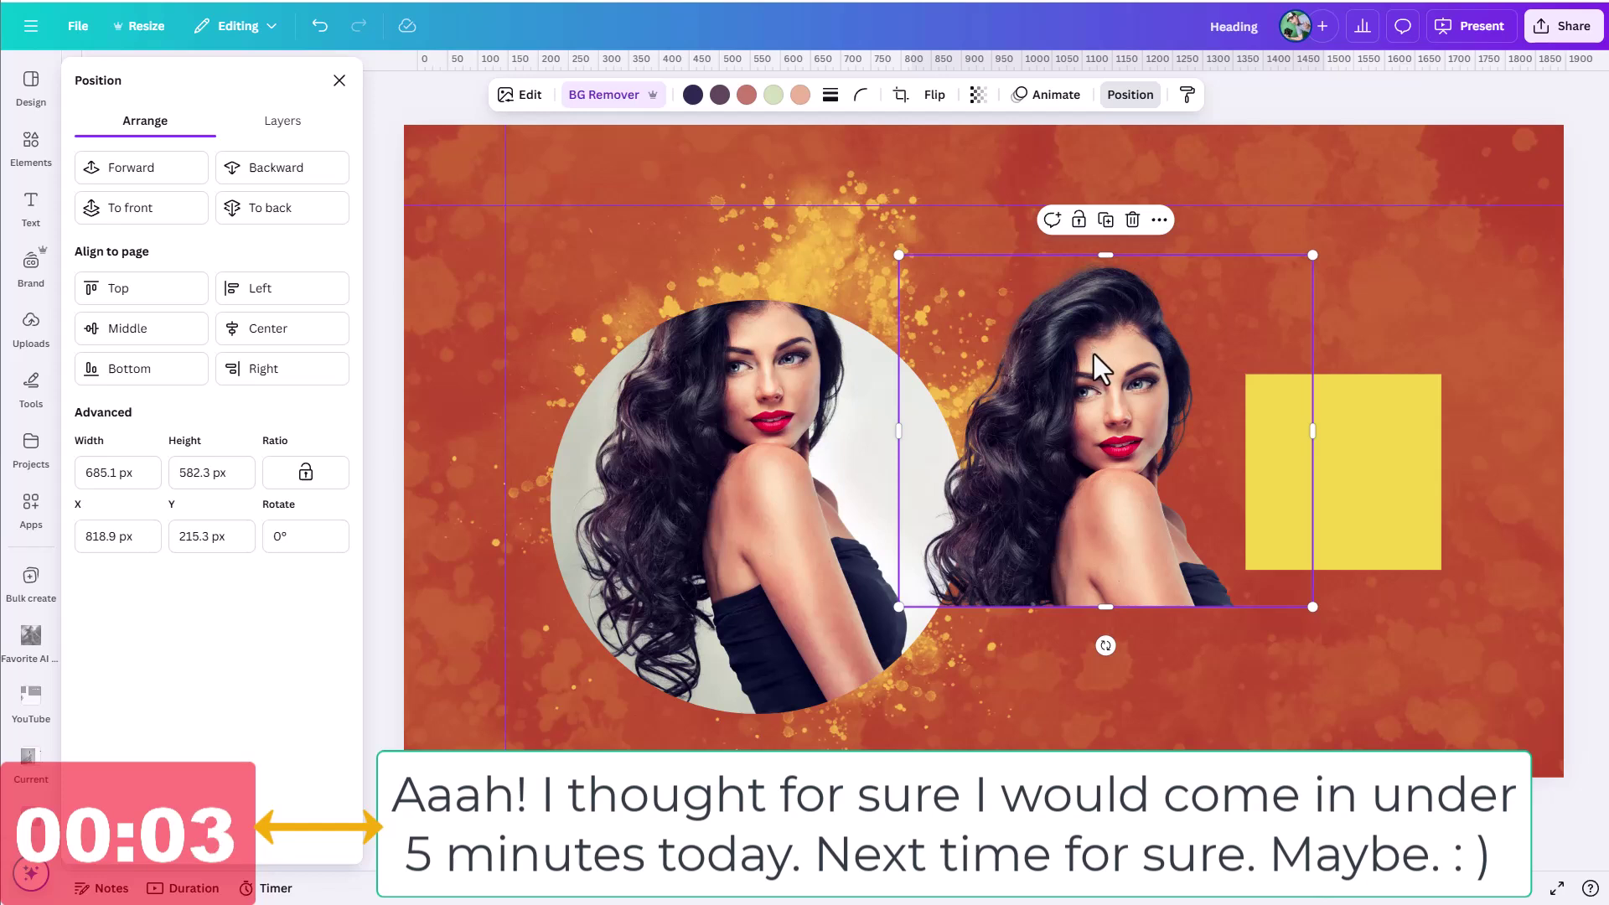
Step: Drag the shortened portrait back over the circle photo to X 238 px, Y 164.1 px
{"action": "left_click_drag", "start_coordinate": [1098, 378], "coordinate": [769, 349]}
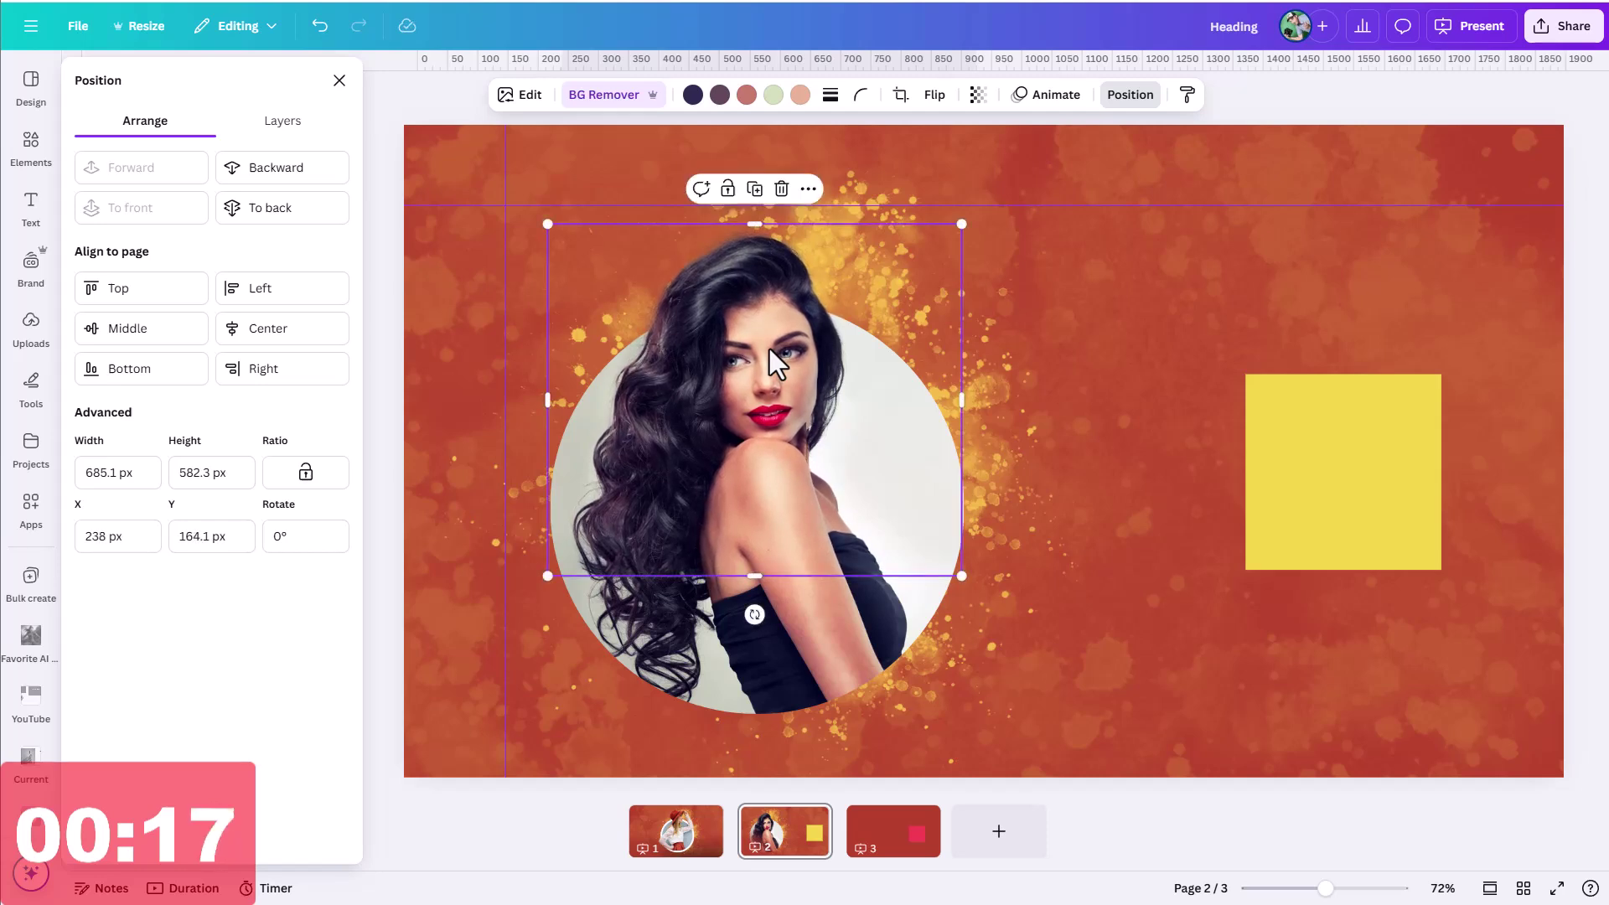